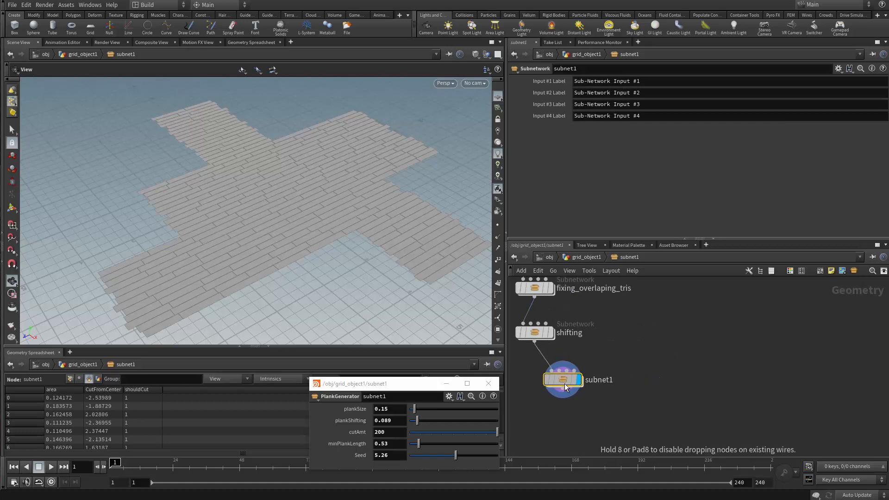
# - Rename the subnet1 node below shifting to cutting
pyautogui.moveTo(577, 382); pyautogui.dragTo(646, 400, button='middle')
pyautogui.scroll(2, 646, 400)
pyautogui.moveTo(641, 398); pyautogui.dragTo(609, 398)
pyautogui.doubleClick(651, 397)
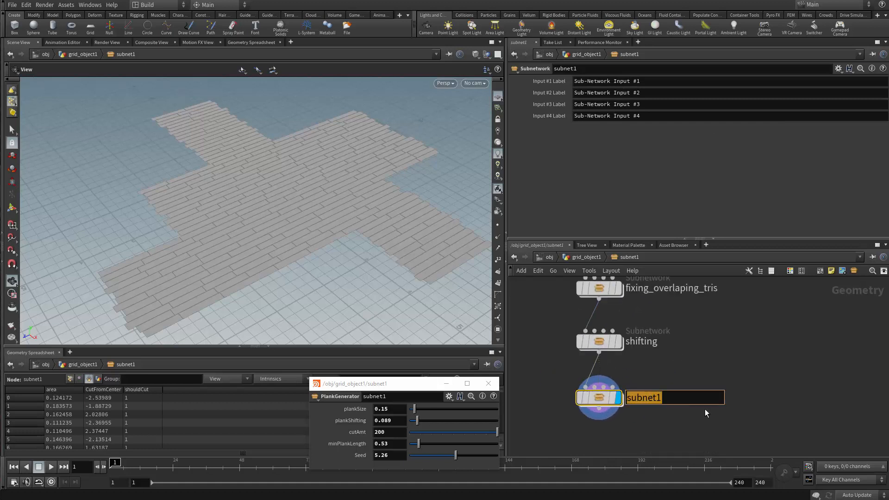
pyautogui.write('cutting')
pyautogui.press('Return')
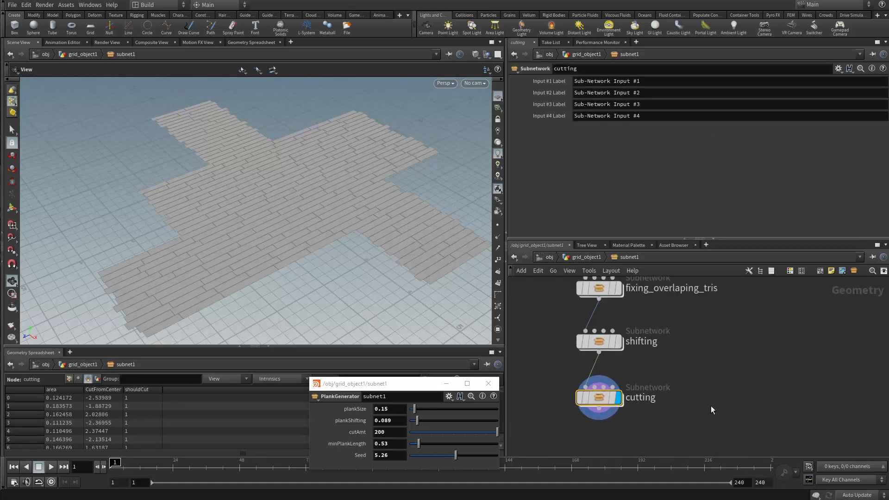
# - Set the plank generator's Seed to 5.21 and check the new plank layout
pyautogui.scroll(-1, 710, 406)
pyautogui.moveTo(453, 456)
pyautogui.mouseDown()
pyautogui.moveTo(438, 459)
pyautogui.moveTo(455, 456)
pyautogui.mouseUp()
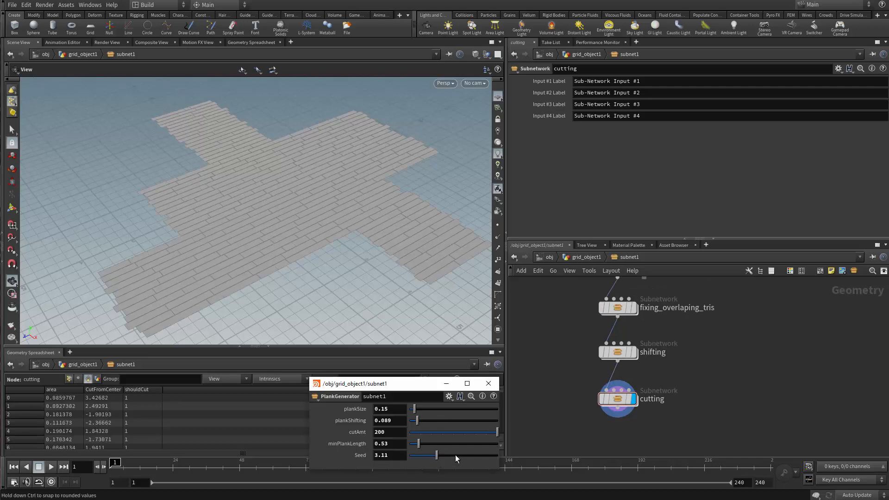
pyautogui.moveTo(712, 384); pyautogui.dragTo(704, 359, button='middle')
pyautogui.scroll(-2, 704, 359)
pyautogui.scroll(2, 667, 393)
pyautogui.moveTo(572, 337); pyautogui.dragTo(574, 358, button='middle')
pyautogui.moveTo(340, 273); pyautogui.dragTo(393, 256)
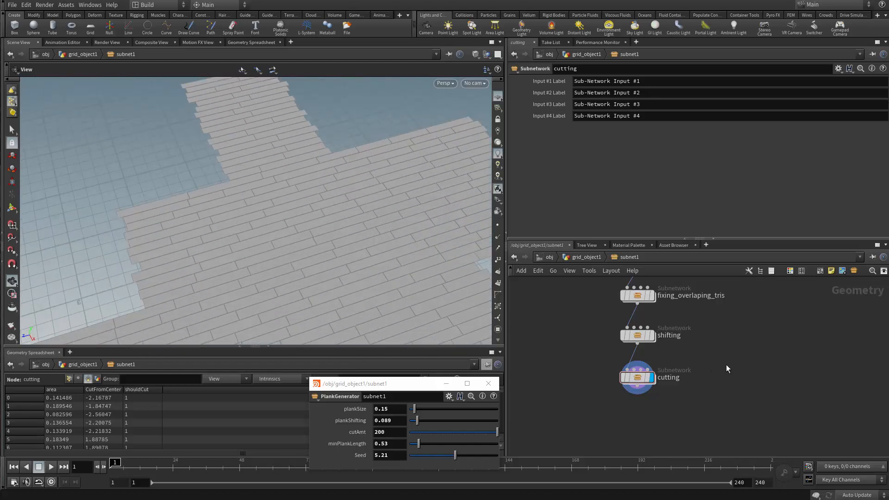
pyautogui.moveTo(347, 245); pyautogui.dragTo(350, 212, button='right')
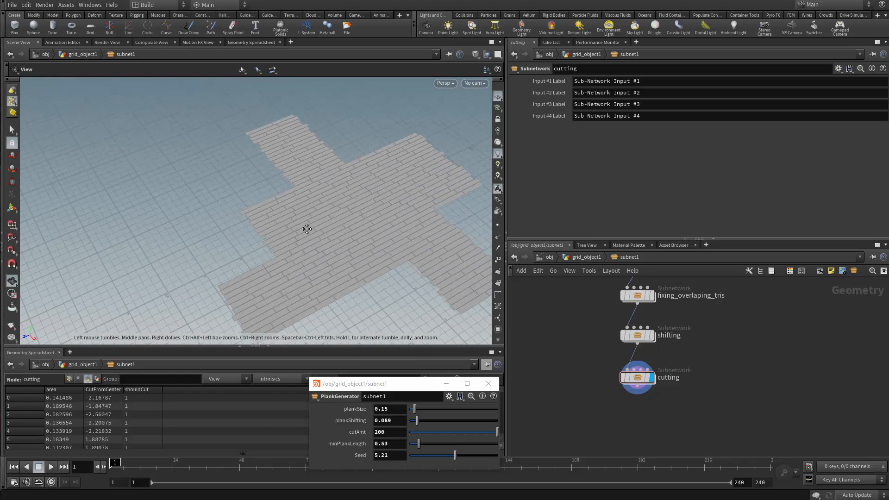
pyautogui.moveTo(307, 229); pyautogui.dragTo(288, 218)
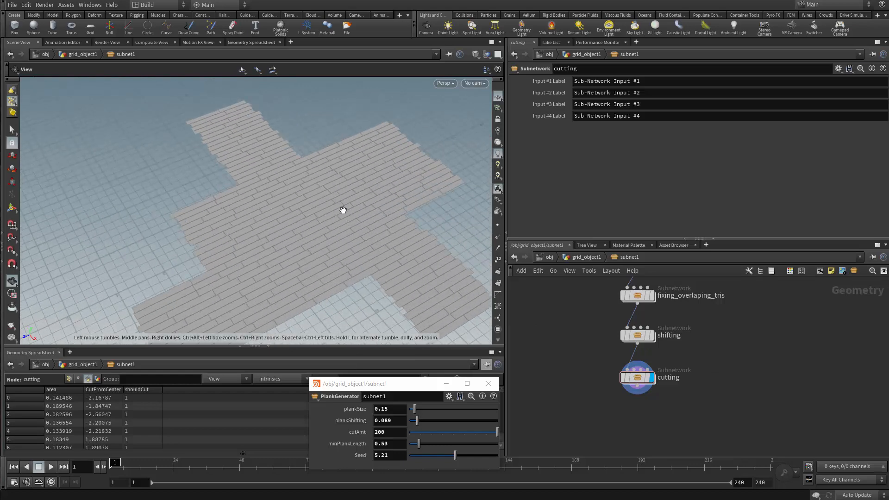
# - Add a Point VOP node below the cutting subnetwork, wire cutting into it and display its result
pyautogui.scroll(2, 676, 393)
pyautogui.scroll(1, 662, 393)
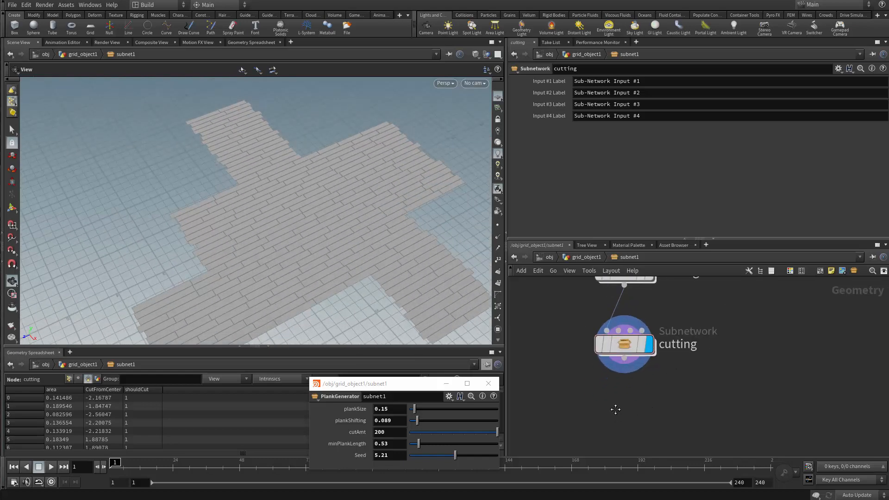
pyautogui.press('Tab')
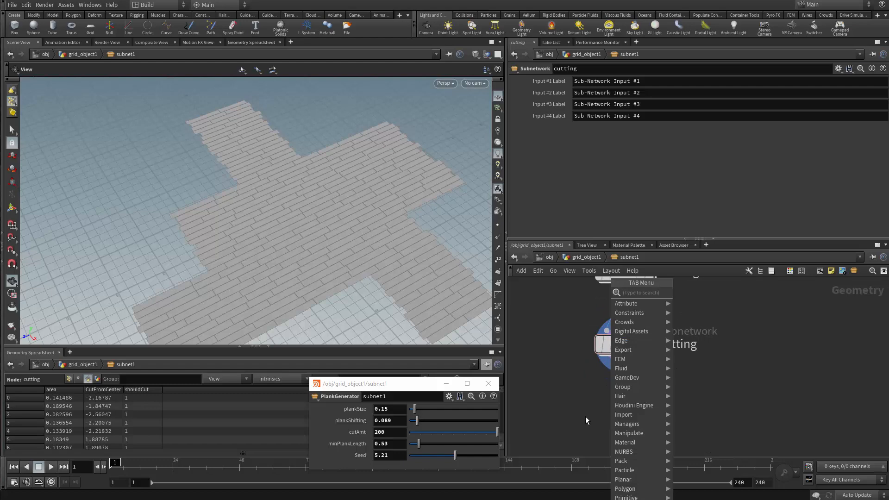
pyautogui.press('Escape')
pyautogui.press('Tab')
pyautogui.write('v')
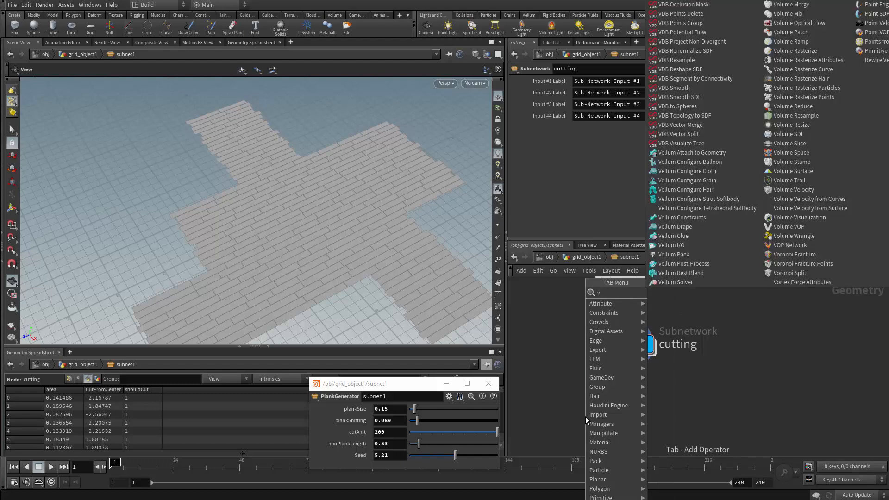
pyautogui.write('op')
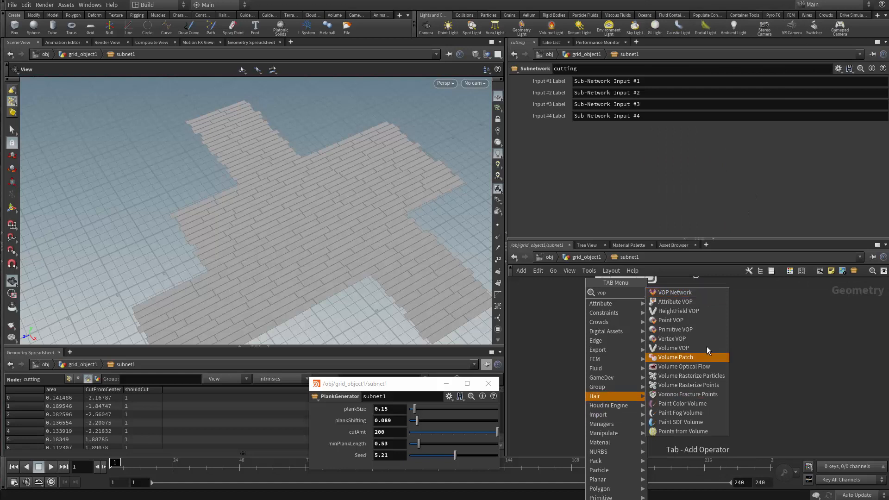
pyautogui.click(697, 320)
pyautogui.click(626, 388)
pyautogui.moveTo(623, 359); pyautogui.dragTo(606, 386)
pyautogui.scroll(4, 655, 372)
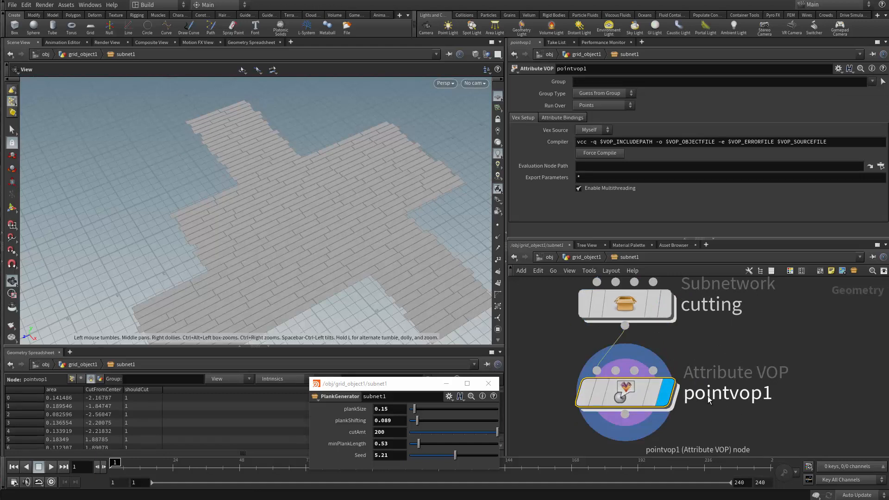
# - Review the VEX code in the aligning wrangle node
pyautogui.scroll(-5, 707, 395)
pyautogui.moveTo(692, 350); pyautogui.dragTo(686, 438, button='middle')
pyautogui.click(662, 288)
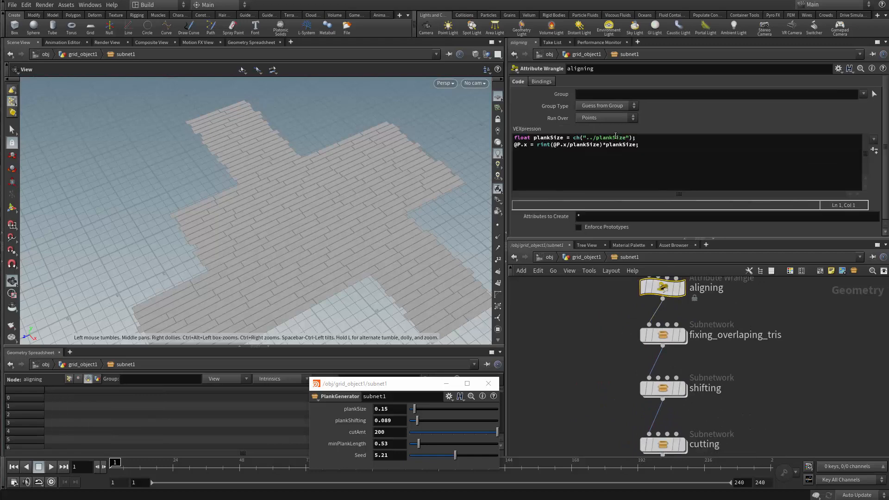
pyautogui.scroll(-2, 737, 433)
pyautogui.scroll(5, 709, 380)
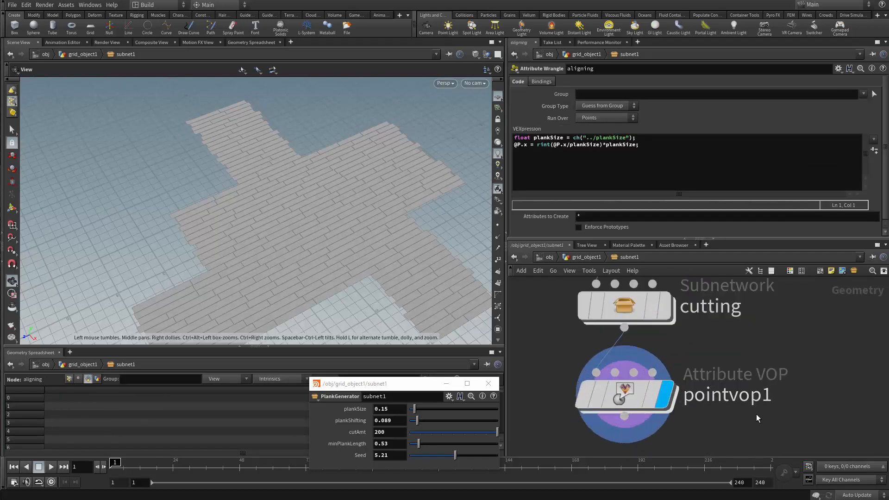
# - Go inside the pointvop1 node and bring its global parameters and output nodes into working view
pyautogui.click(635, 402)
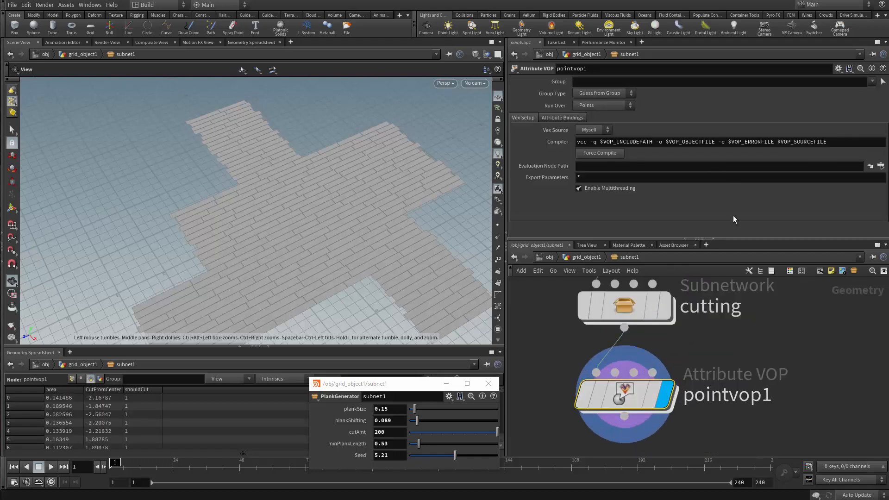
pyautogui.scroll(-2, 718, 407)
pyautogui.scroll(2, 727, 371)
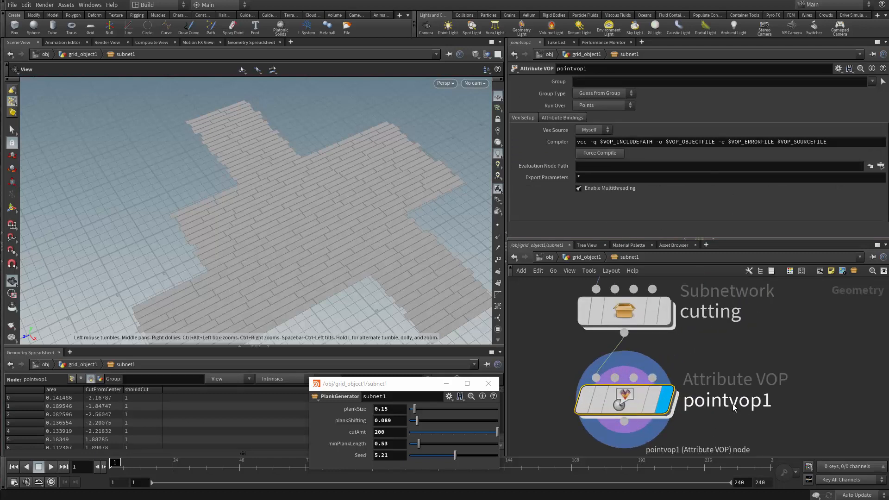
pyautogui.doubleClick(626, 403)
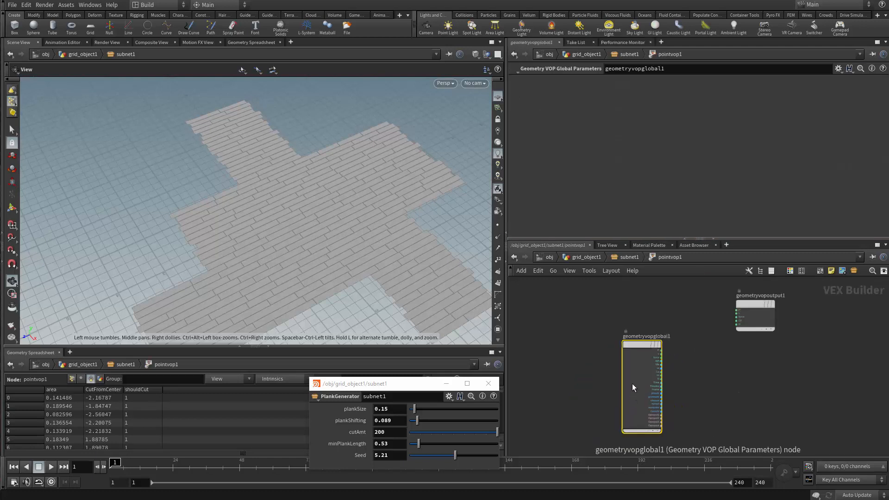
pyautogui.scroll(3, 695, 396)
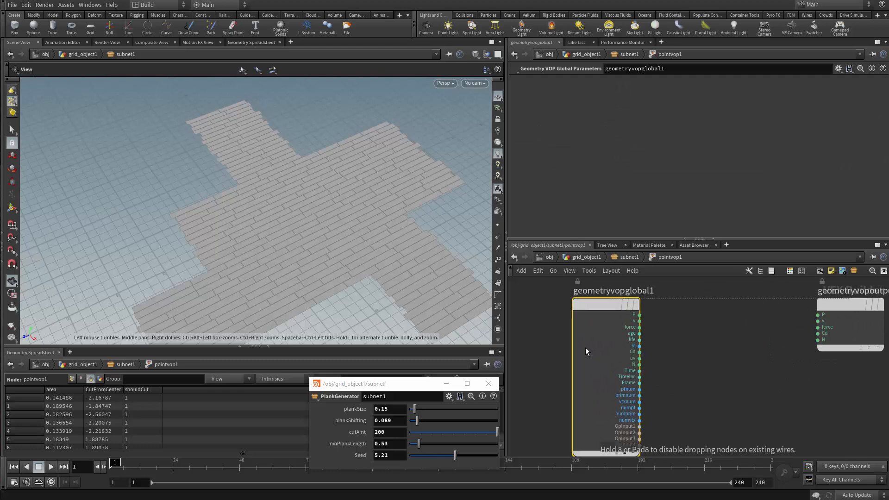
pyautogui.click(852, 344)
pyautogui.scroll(2, 623, 305)
pyautogui.middleClick(565, 332)
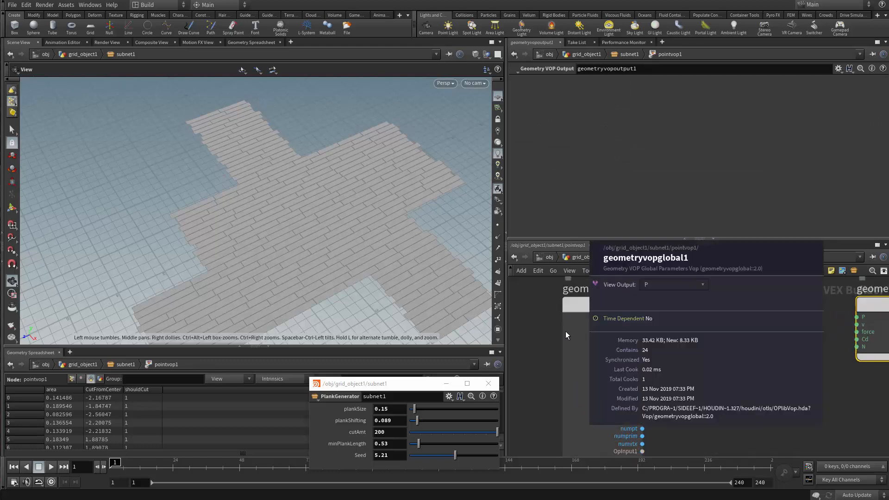
pyautogui.moveTo(728, 332); pyautogui.dragTo(595, 330, button='middle')
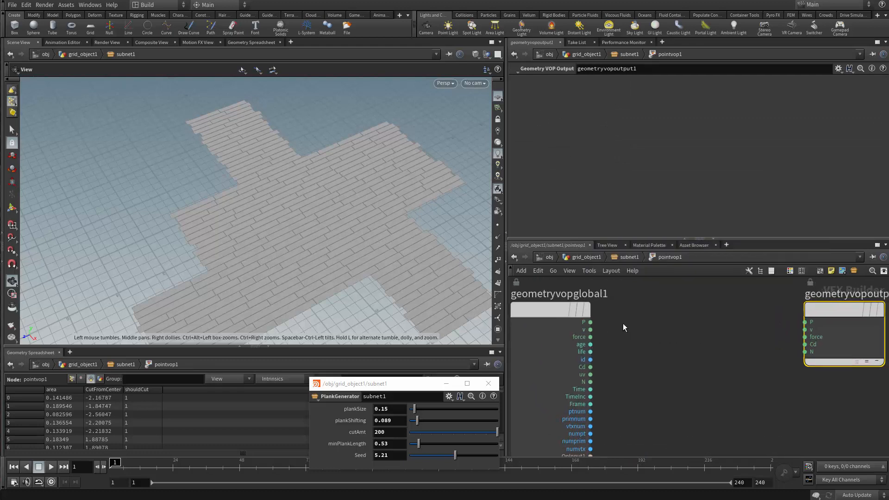
# - Add a Turbulent Noise node between the global parameters and output nodes, and wire P into its pos input
pyautogui.press('Tab')
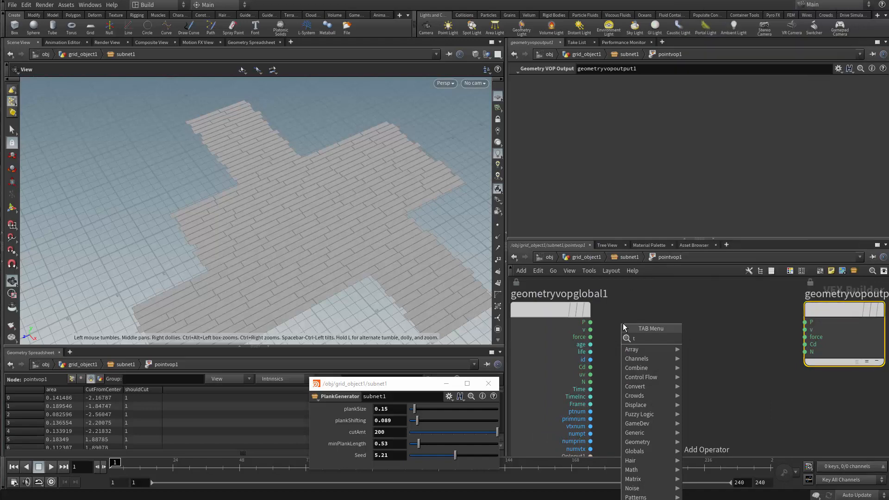
pyautogui.write('tur')
pyautogui.press('Return')
pyautogui.click(647, 347)
pyautogui.scroll(2, 640, 344)
pyautogui.moveTo(636, 341); pyautogui.dragTo(659, 328)
pyautogui.moveTo(580, 318); pyautogui.dragTo(623, 352)
pyautogui.moveTo(682, 357); pyautogui.dragTo(617, 342, button='middle')
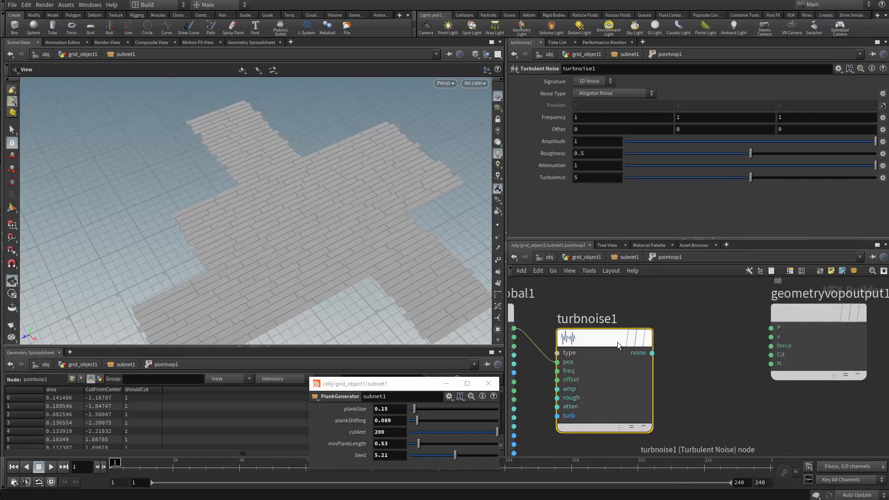
# - Connect the turbulent noise output to the Cd input of the geometry output node and check the planks
pyautogui.moveTo(654, 328); pyautogui.dragTo(771, 355)
pyautogui.moveTo(338, 268); pyautogui.dragTo(259, 273)
pyautogui.moveTo(616, 354); pyautogui.dragTo(637, 353)
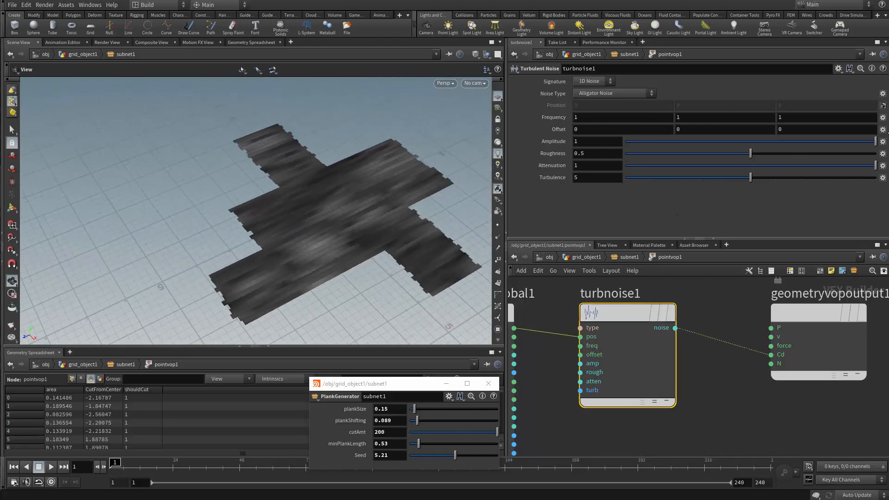
# - Promote the turbulent noise's Amplitude, Roughness, Attenuation and Turbulence parameters
pyautogui.click(881, 143)
pyautogui.click(884, 149)
pyautogui.click(882, 153)
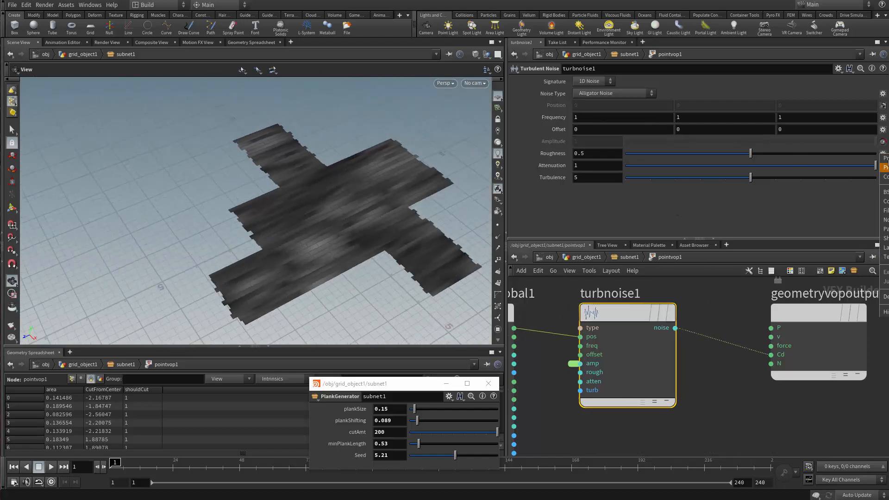
pyautogui.click(884, 157)
pyautogui.click(882, 165)
pyautogui.click(884, 177)
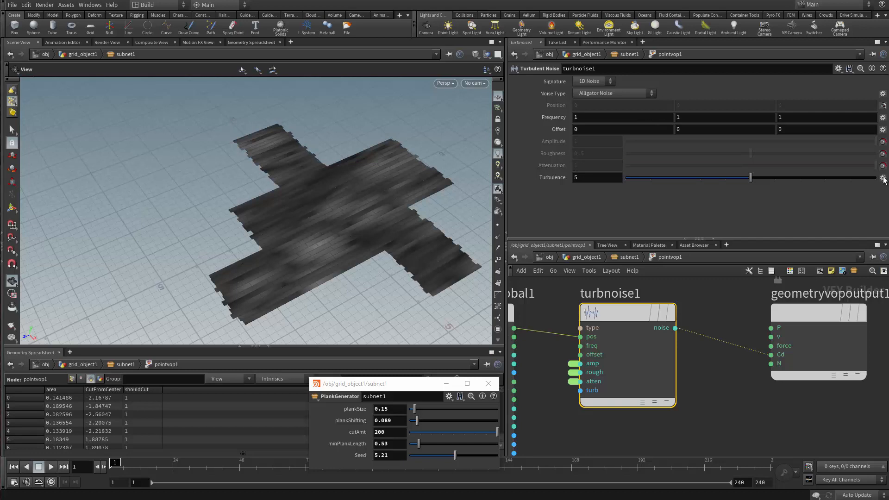
pyautogui.click(884, 179)
pyautogui.click(882, 185)
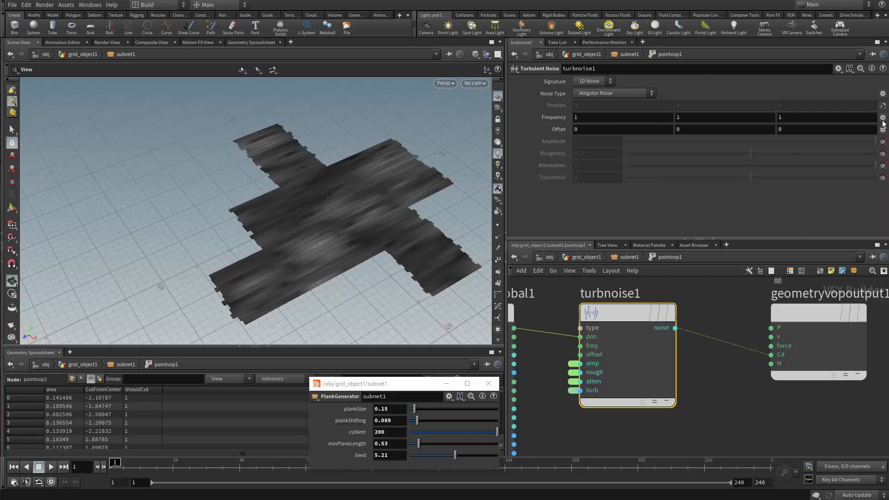
# - Promote the turbulent noise's Frequency and Offset parameters as well
pyautogui.click(882, 118)
pyautogui.click(884, 123)
pyautogui.click(882, 130)
pyautogui.click(884, 135)
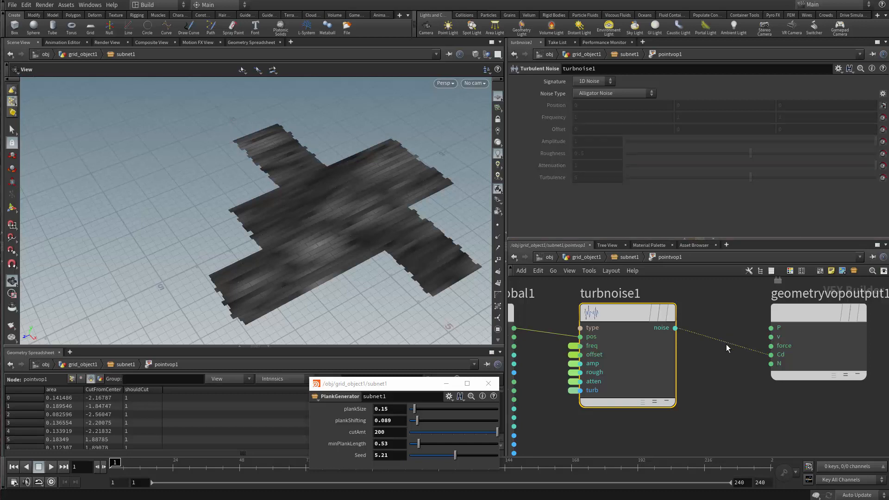
pyautogui.moveTo(718, 381); pyautogui.dragTo(735, 400, button='middle')
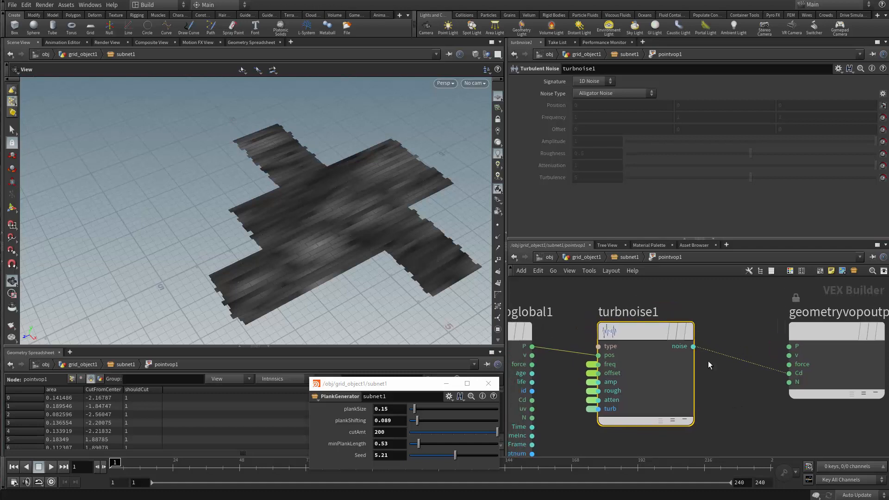
# - Return to the subnet1 level and set the point VOP's Roughness to 1 and Turbulence to 3
pyautogui.press('u')
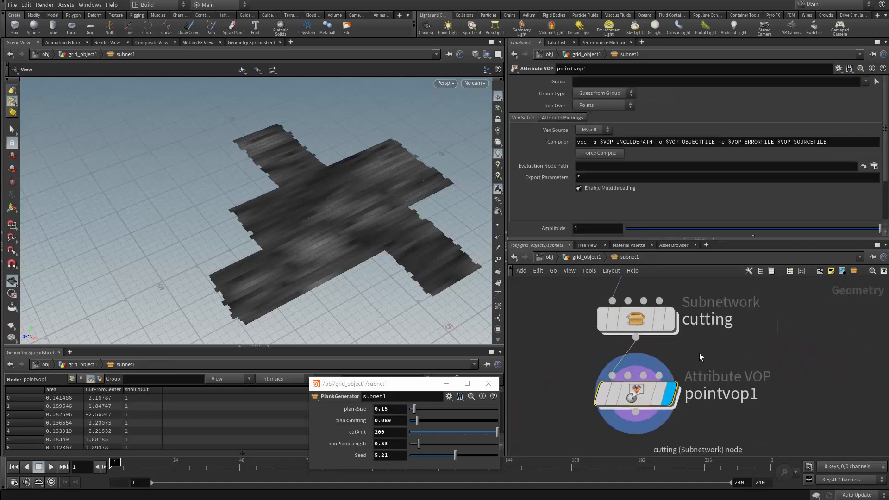
pyautogui.scroll(2, 699, 353)
pyautogui.scroll(-3, 719, 198)
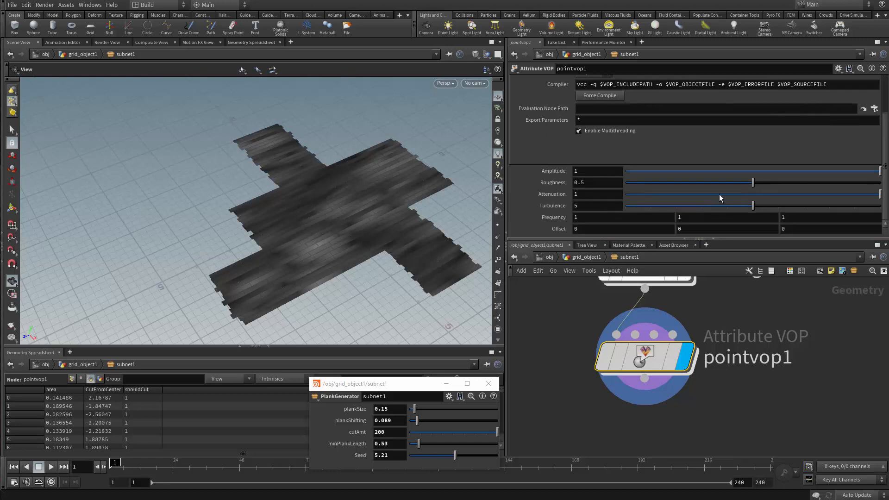
pyautogui.moveTo(752, 185); pyautogui.dragTo(881, 197)
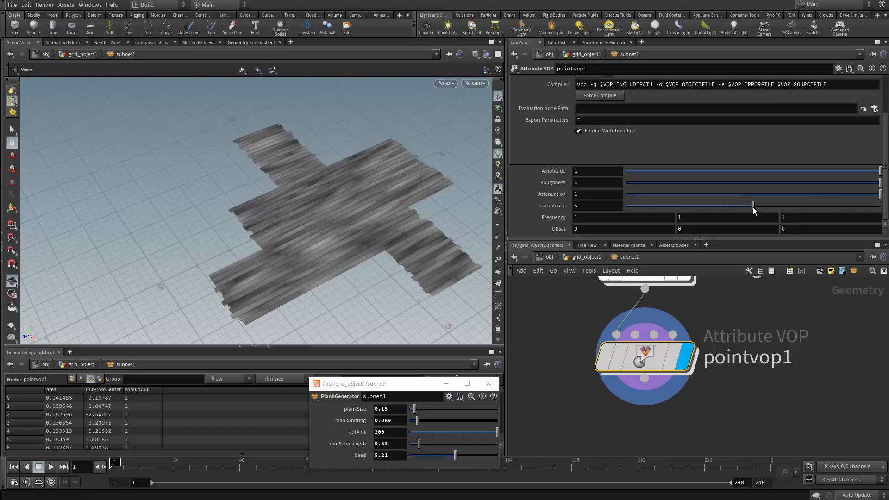
pyautogui.moveTo(752, 207); pyautogui.dragTo(696, 217)
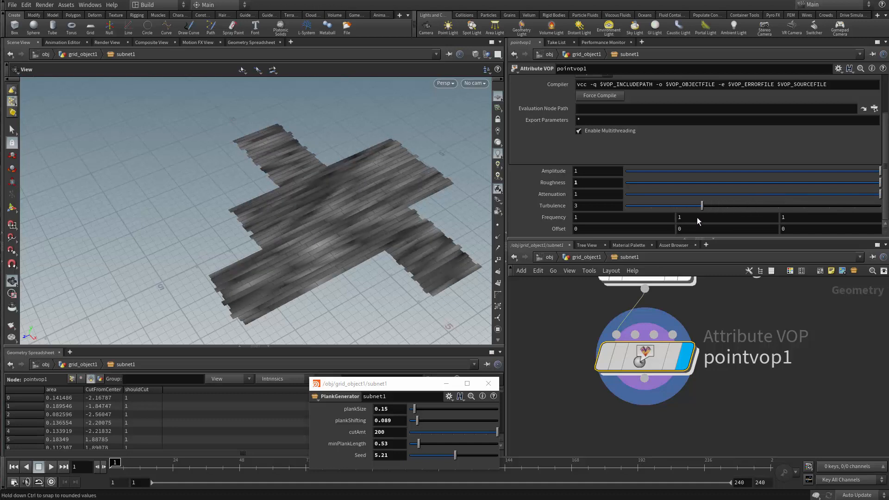
# - Set the point VOP's noise Frequency to 0.2 on all three axes
pyautogui.doubleClick(576, 221)
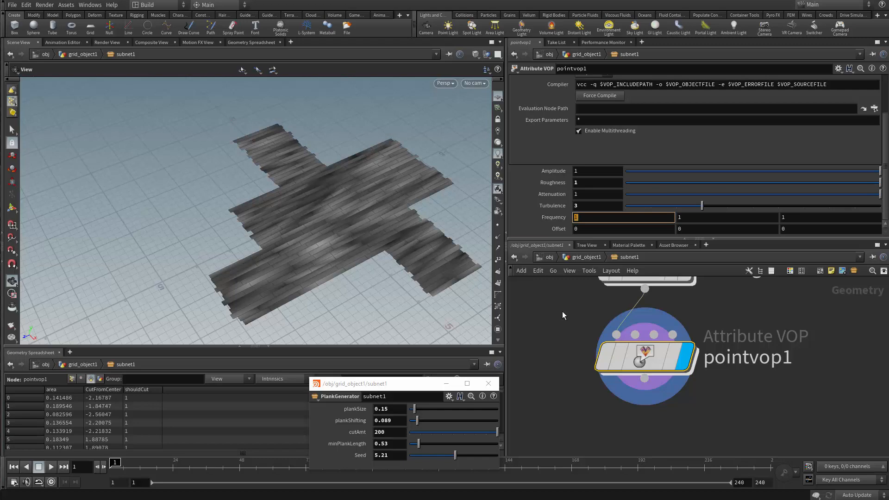
pyautogui.write('0.2')
pyautogui.press('Tab')
pyautogui.write('0.2')
pyautogui.press('Tab')
pyautogui.write('0.2')
pyautogui.press('Return')
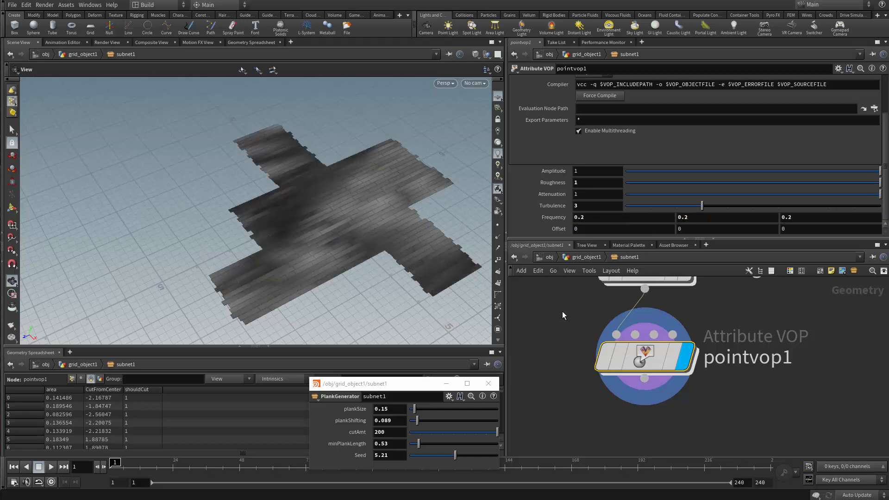
pyautogui.moveTo(376, 238); pyautogui.dragTo(199, 226)
pyautogui.scroll(-5, 199, 226)
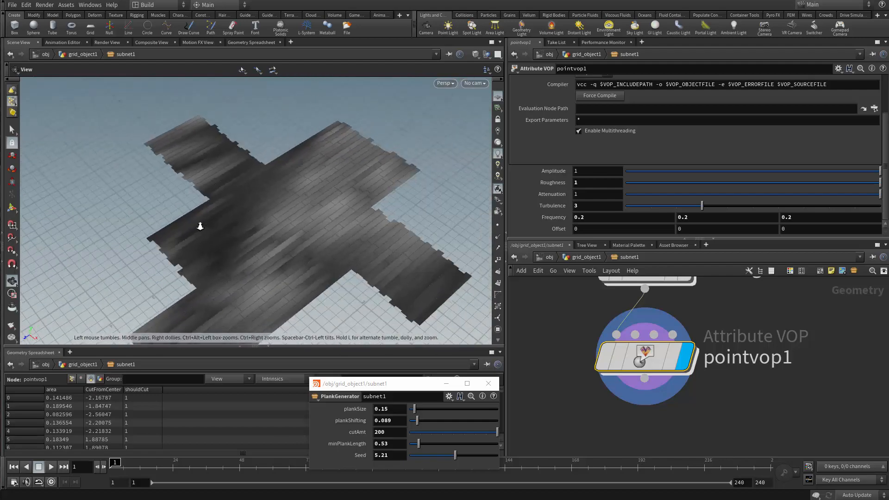
pyautogui.scroll(-1, 597, 408)
pyautogui.scroll(-2, 588, 392)
pyautogui.moveTo(599, 413); pyautogui.dragTo(581, 407, button='middle')
pyautogui.scroll(2, 590, 408)
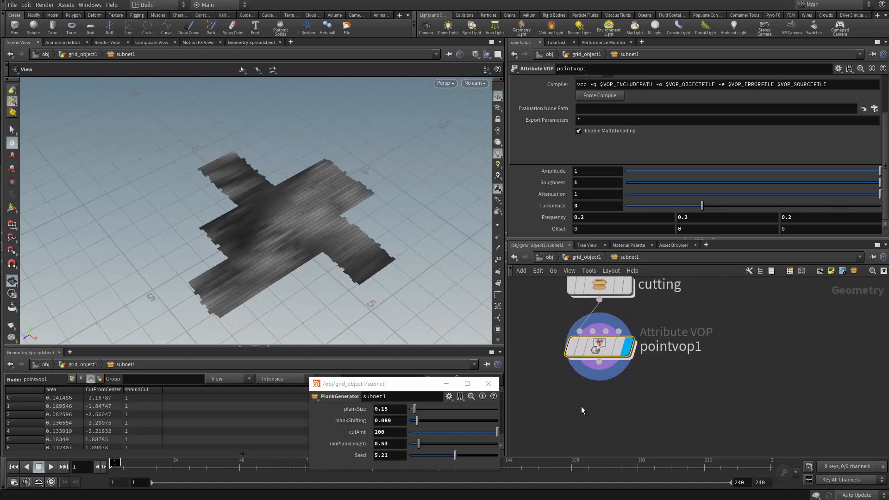
# - Add an Attribute Wrangle below pointvop1, wire the point VOP's output into it, and make it the displayed node
pyautogui.scroll(2, 582, 406)
pyautogui.moveTo(633, 373); pyautogui.dragTo(615, 397, button='middle')
pyautogui.scroll(-1, 615, 396)
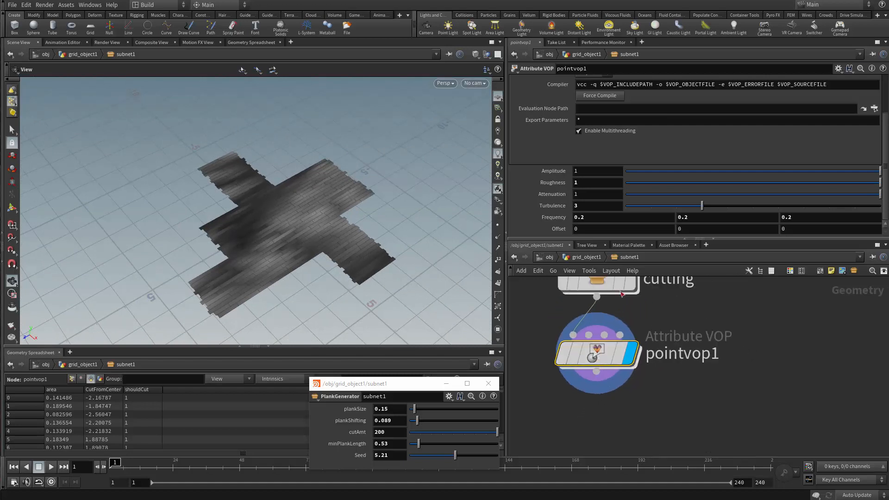
pyautogui.scroll(1, 698, 321)
pyautogui.moveTo(690, 318); pyautogui.dragTo(724, 310, button='middle')
pyautogui.moveTo(595, 428); pyautogui.dragTo(601, 407, button='middle')
pyautogui.press('Tab')
pyautogui.write('aw')
pyautogui.click(691, 295)
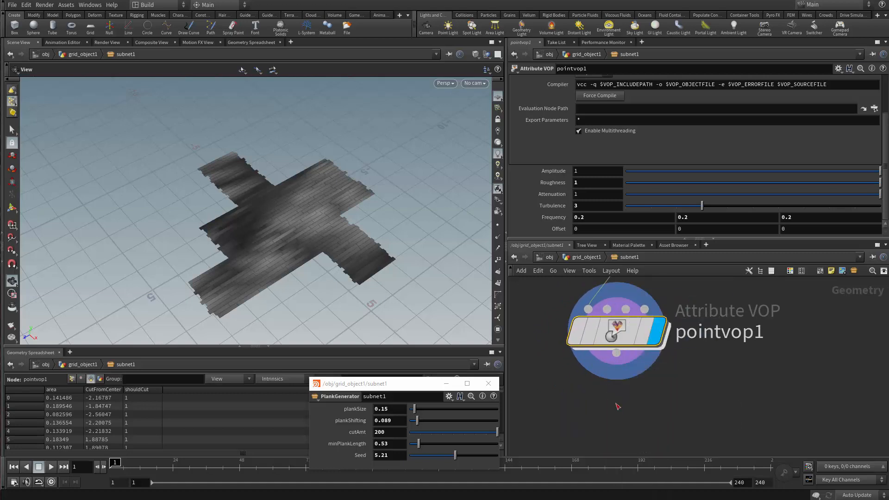
pyautogui.click(605, 419)
pyautogui.moveTo(615, 352); pyautogui.dragTo(576, 394)
pyautogui.moveTo(605, 420); pyautogui.dragTo(618, 425)
pyautogui.click(655, 430)
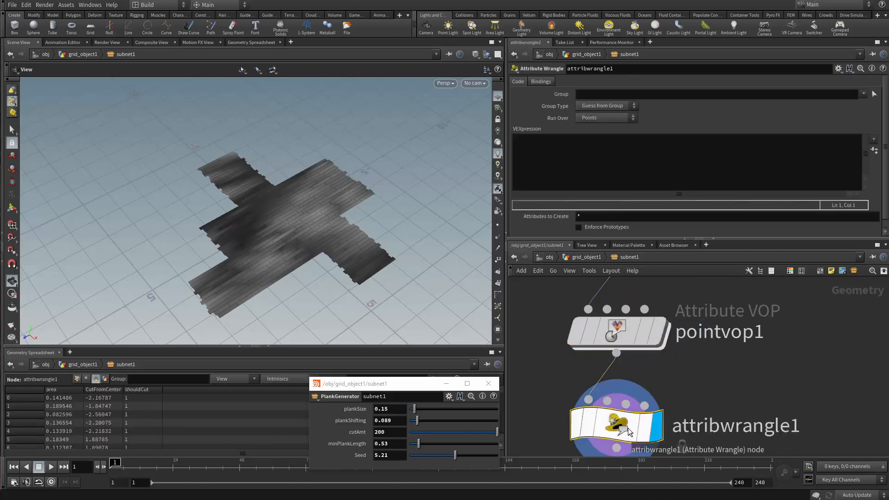
# - Begin the wrangle's expression with "if" and check the Cd values on pointvop1's points
pyautogui.click(570, 183)
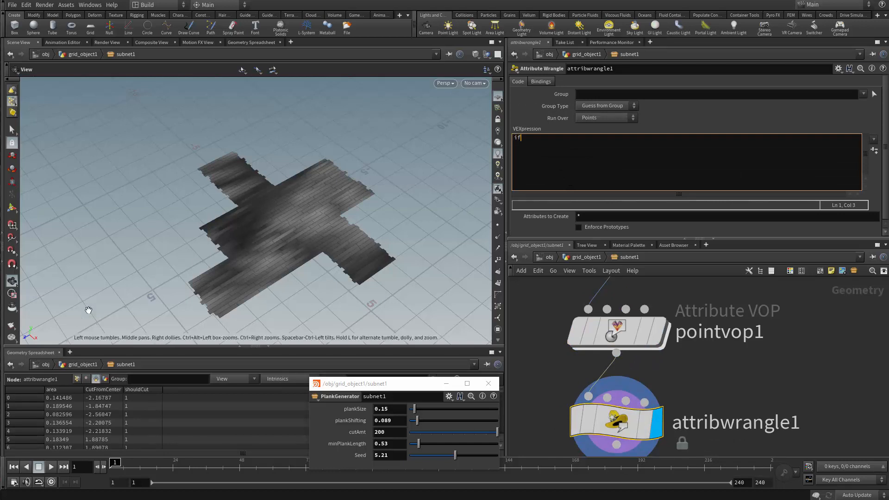
pyautogui.click(644, 331)
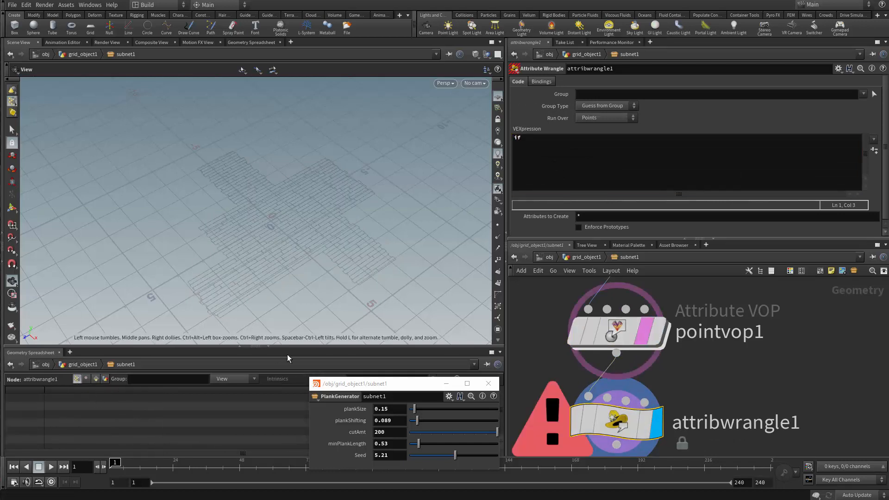
pyautogui.click(620, 335)
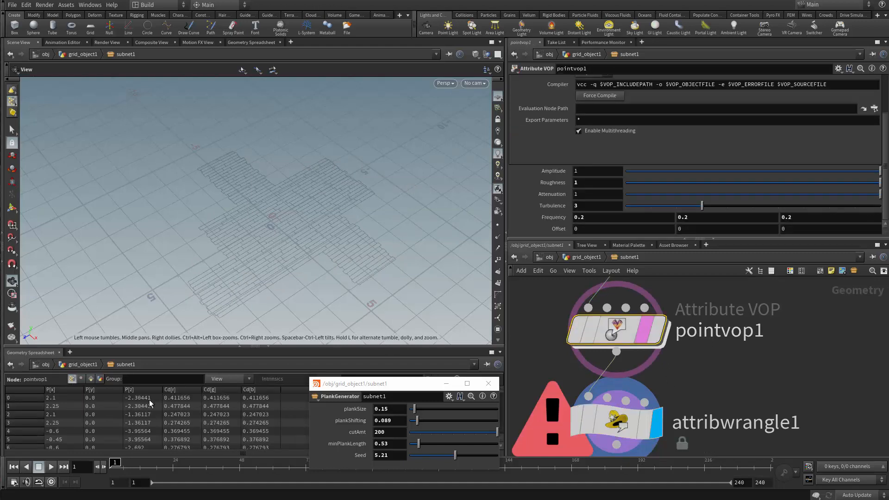
pyautogui.click(643, 331)
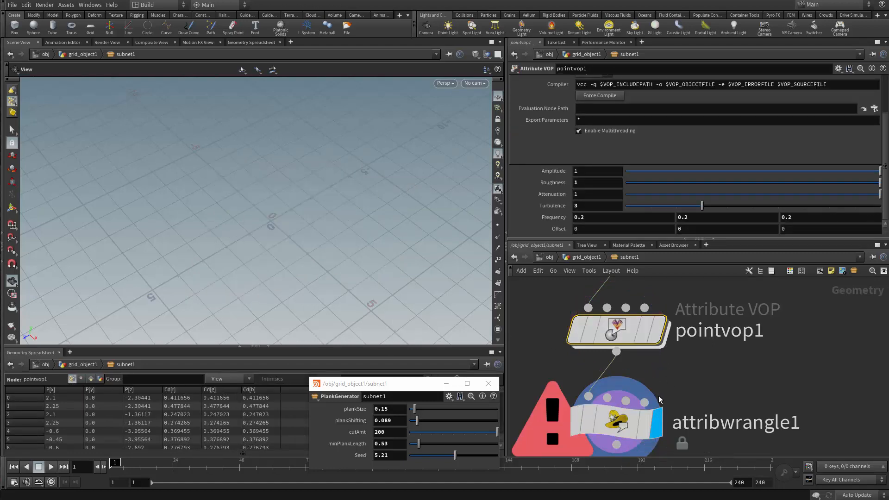
pyautogui.click(627, 426)
pyautogui.click(582, 161)
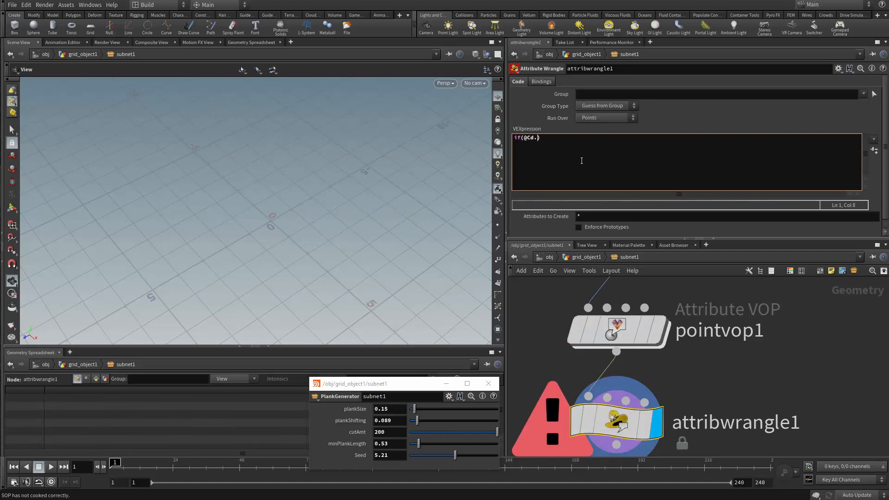
pyautogui.write('(@Cd.x < ch()"de')
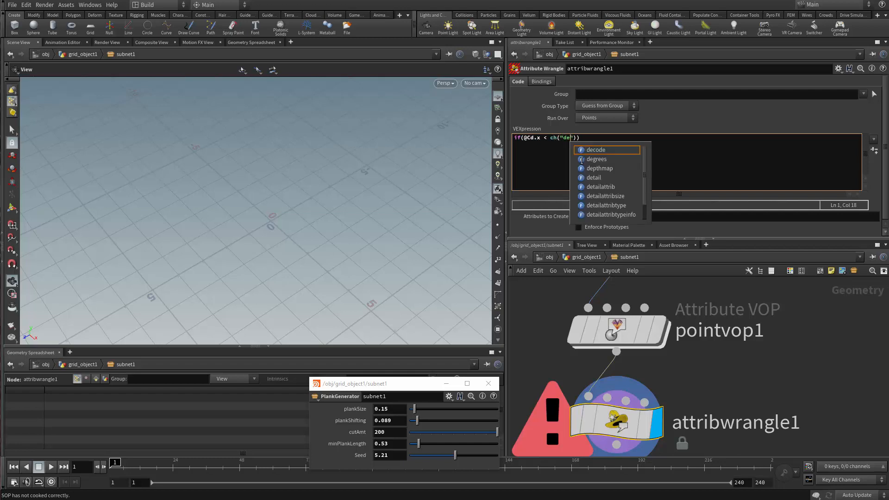
pyautogui.write('tleel')
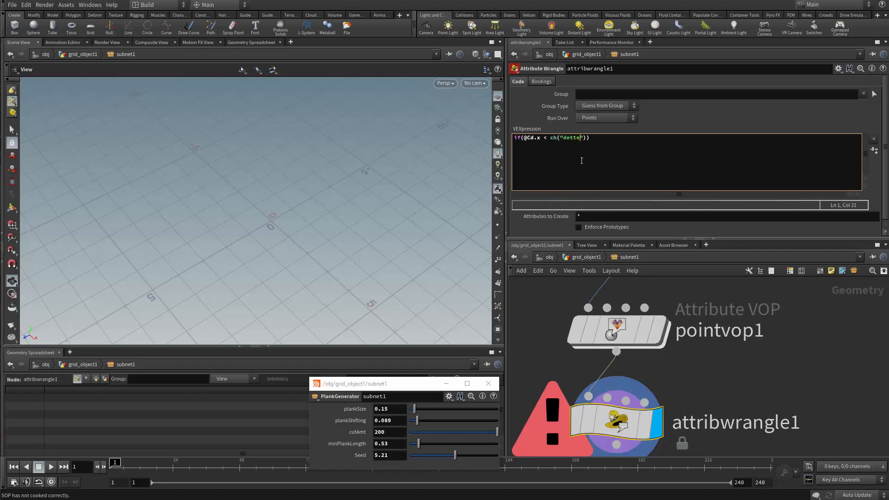
pyautogui.press('BackSpace')
pyautogui.press('BackSpace')
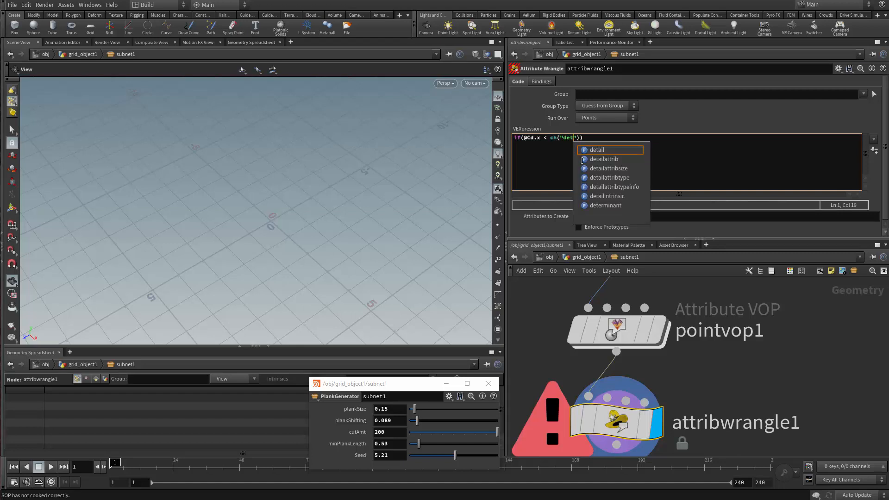
pyautogui.press('BackSpace')
pyautogui.write('leteThreshold')
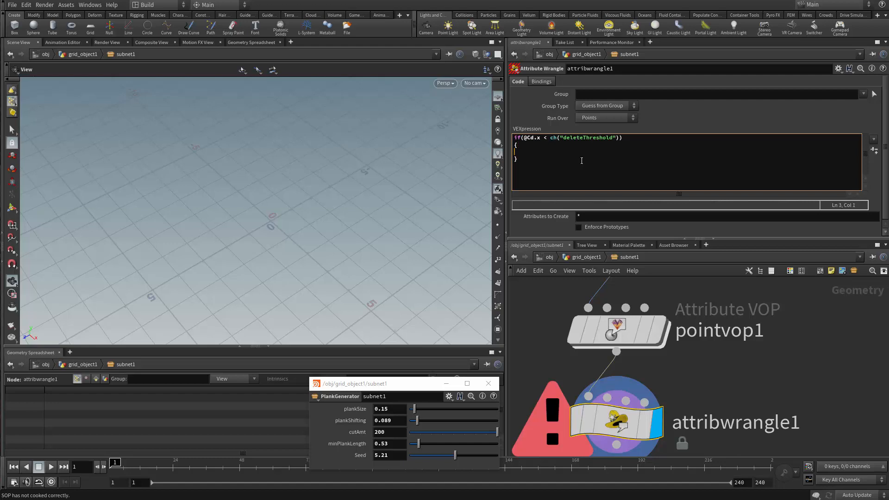
pyautogui.write('remove')
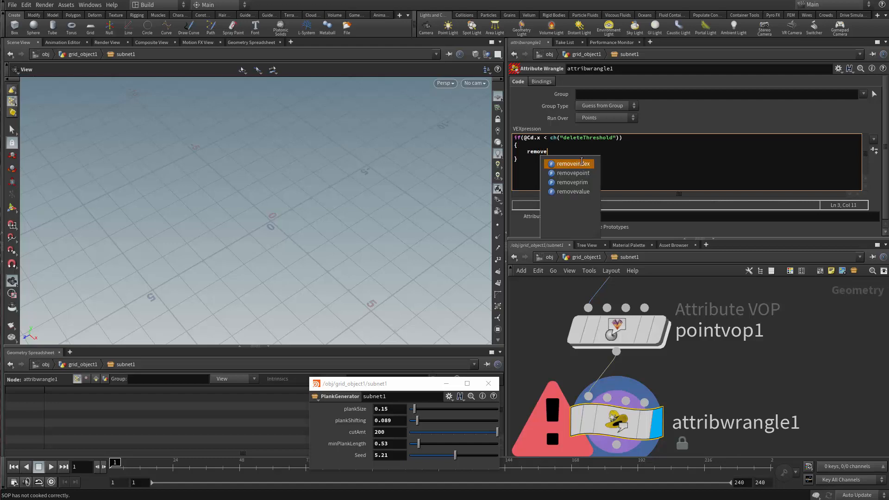
pyautogui.write('point(')
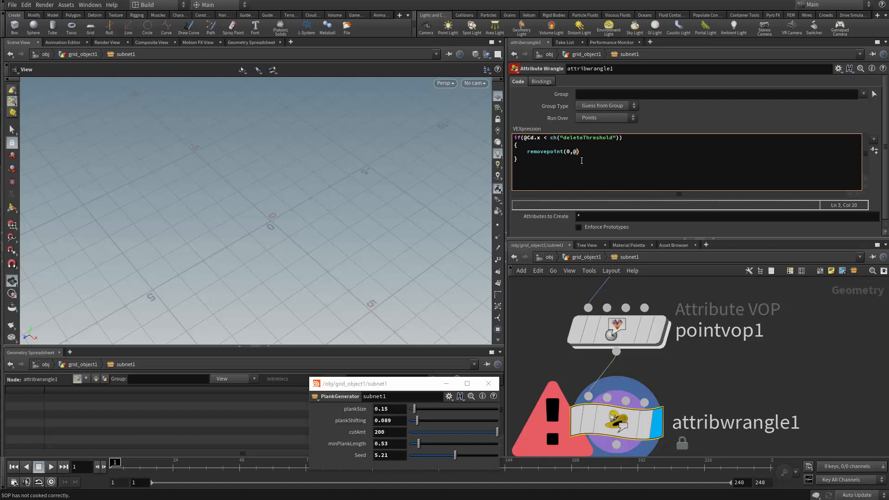
pyautogui.write('0,@ptnum);')
pyautogui.hotkey('ctrl', 'Return')
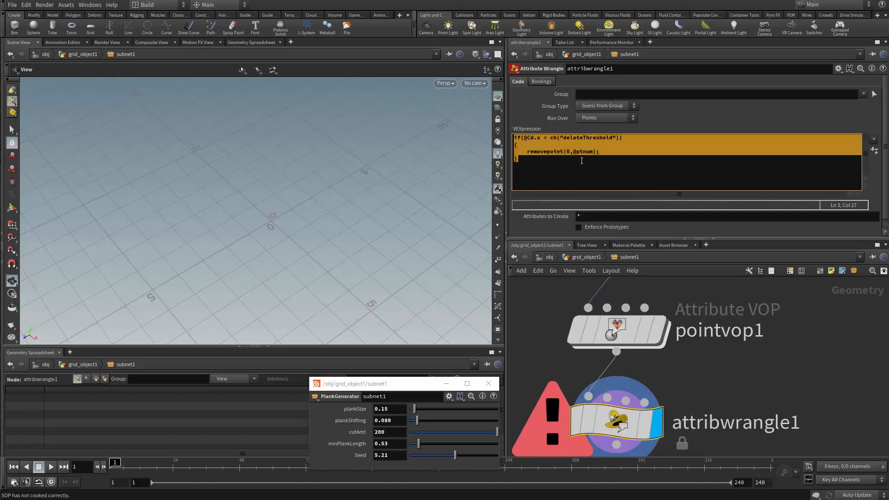
# - Create the deleteThreshold parameter from the code, set it to 0.073, and check the planks in the viewport
pyautogui.click(873, 150)
pyautogui.moveTo(635, 232)
pyautogui.mouseDown()
pyautogui.moveTo(659, 231)
pyautogui.moveTo(631, 231)
pyautogui.moveTo(653, 232)
pyautogui.moveTo(643, 232)
pyautogui.mouseUp()
pyautogui.moveTo(238, 244); pyautogui.dragTo(379, 221)
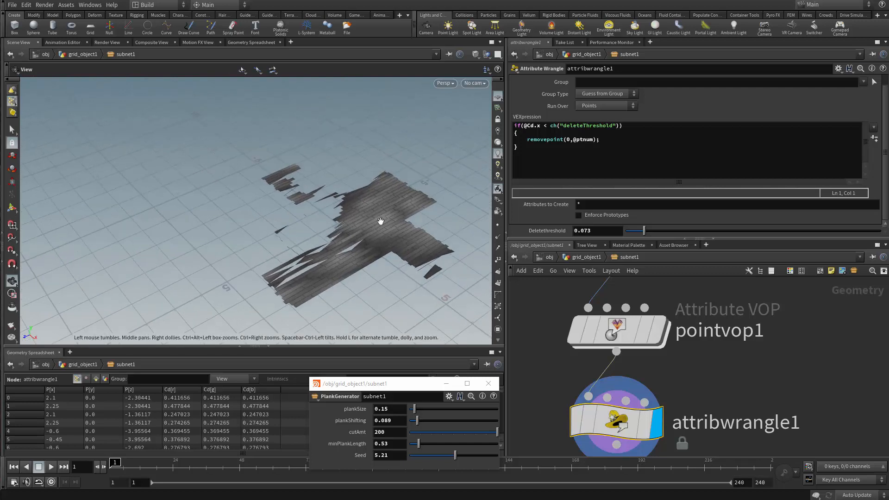
pyautogui.click(603, 107)
pyautogui.click(602, 125)
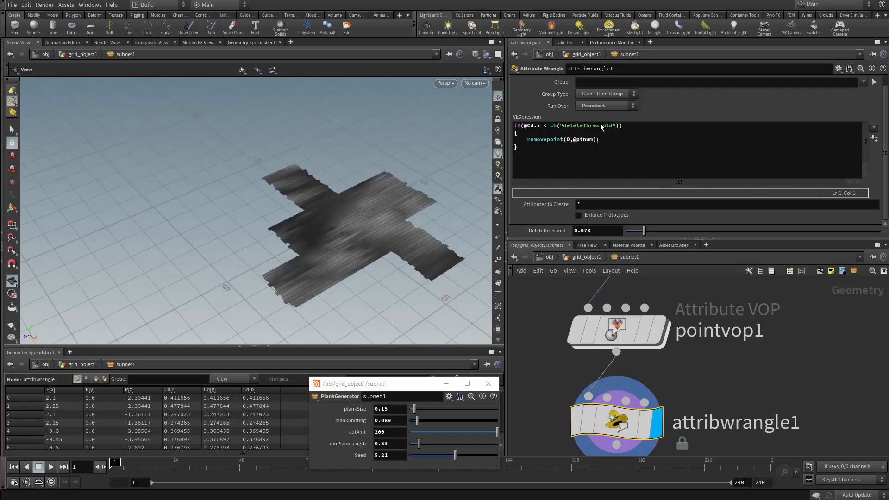
pyautogui.click(543, 157)
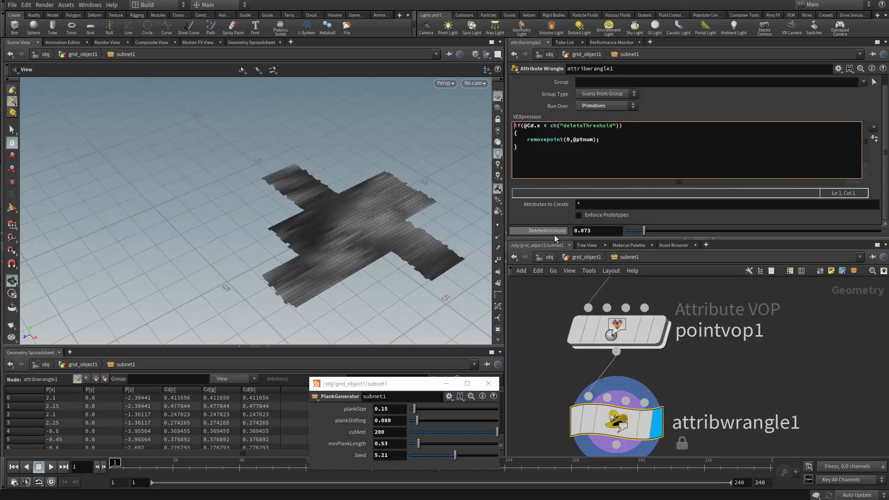
pyautogui.press('Return')
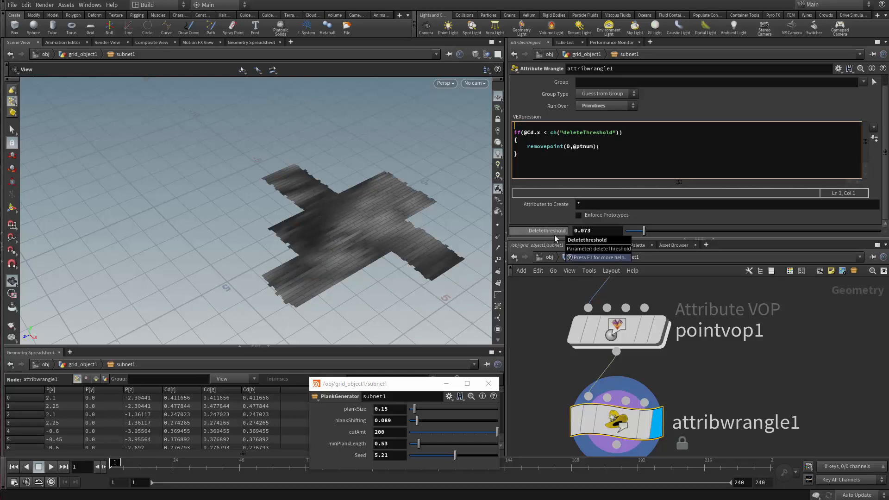
pyautogui.write('int pts[] = primt')
pyautogui.press('BackSpace')
pyautogui.write('p')
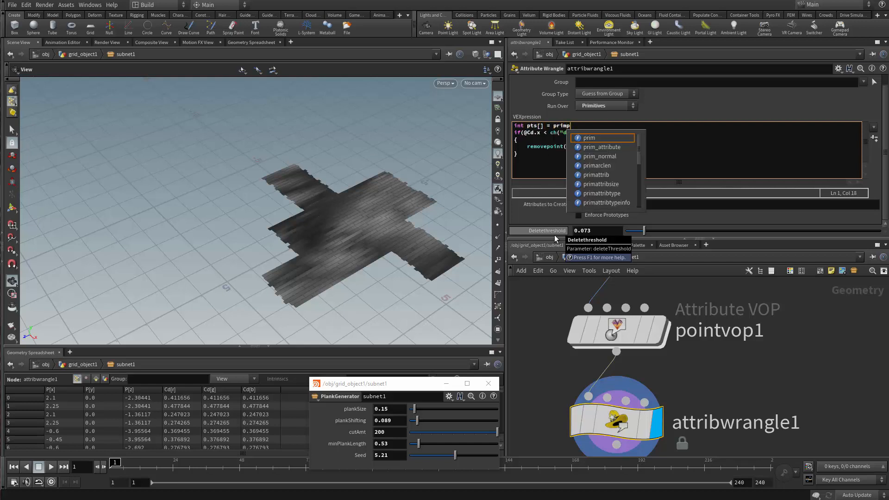
pyautogui.write('oints(0,@p')
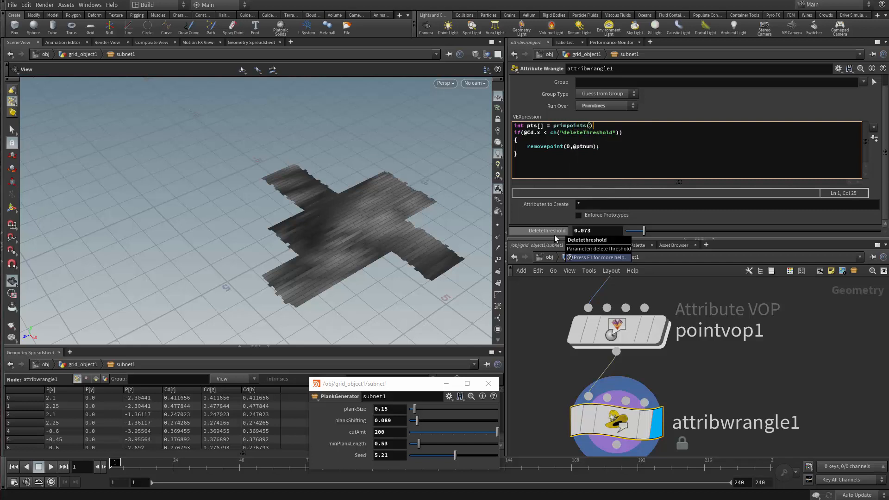
pyautogui.write('rimnu')
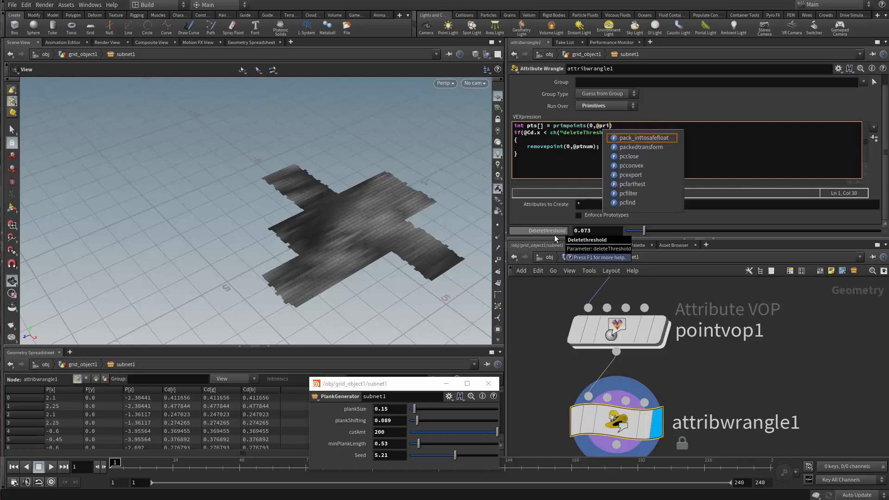
pyautogui.write('m);')
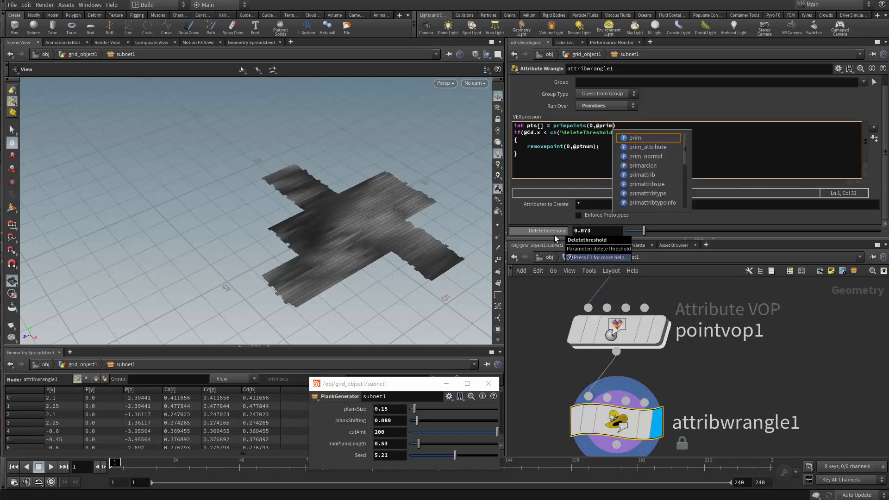
pyautogui.press('Return')
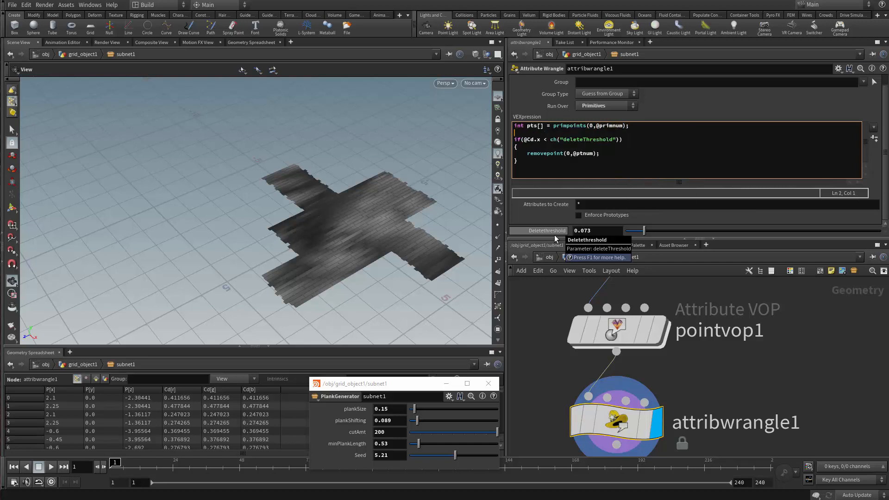
# - Declare a vector named Cd on the second code line, assigned from an empty point() call
pyautogui.write('float Cd')
pyautogui.write('= point')
pyautogui.write('(')
pyautogui.press('Left')
pyautogui.press('Left')
pyautogui.press('Left')
pyautogui.press('Left')
pyautogui.press('BackSpace')
pyautogui.press('BackSpace')
pyautogui.press('BackSpace')
pyautogui.press('BackSpace')
pyautogui.press('BackSpace')
pyautogui.write('vect')
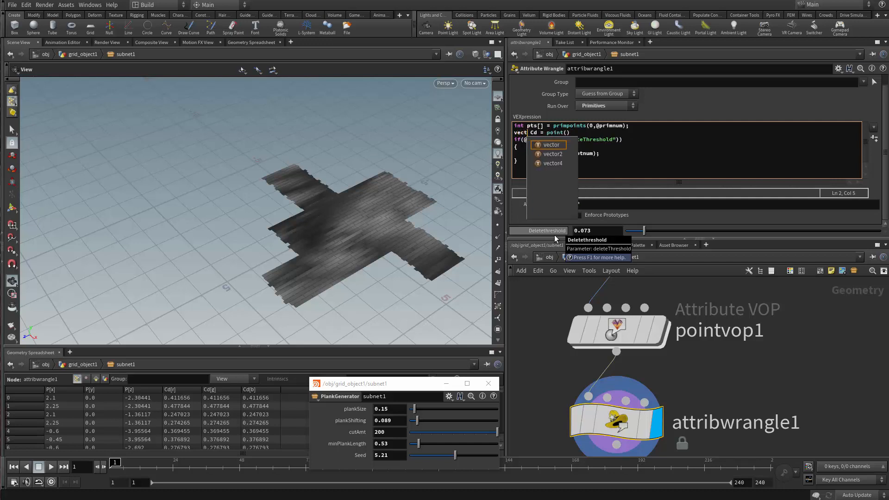
pyautogui.write('or')
# - Complete the second line as vector Cd = point(0,"Cd",pts[0]);
pyautogui.press('Right')
pyautogui.press('Right')
pyautogui.press('Right')
pyautogui.press('Right')
pyautogui.press('Right')
pyautogui.press('Right')
pyautogui.press('Right')
pyautogui.press('Right')
pyautogui.press('Right')
pyautogui.press('Right')
pyautogui.press('Right')
pyautogui.press('Right')
pyautogui.press('Right')
pyautogui.press('Right')
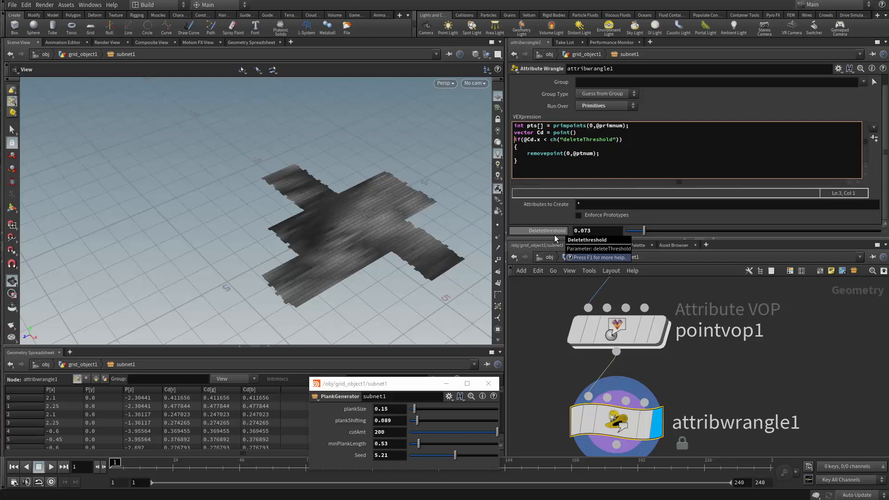
pyautogui.press('Left')
pyautogui.press('Left')
pyautogui.write('0,"')
pyautogui.write('Cd",p')
pyautogui.write('ts[')
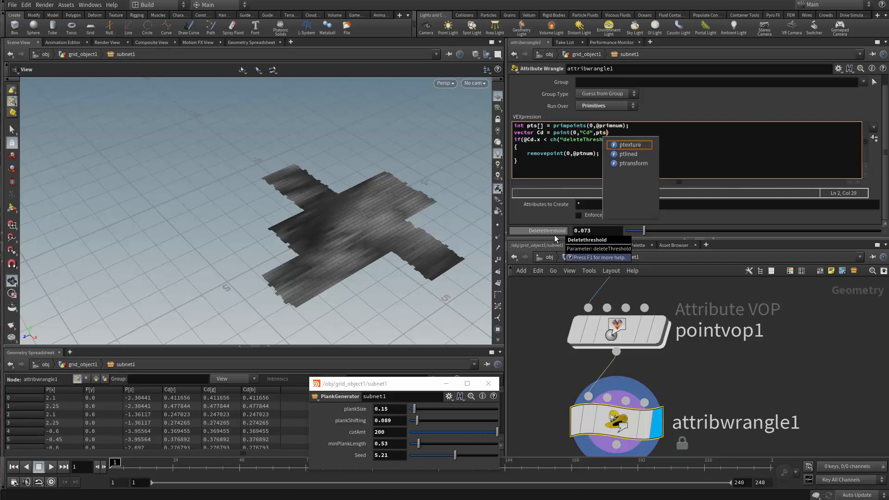
pyautogui.write('0])')
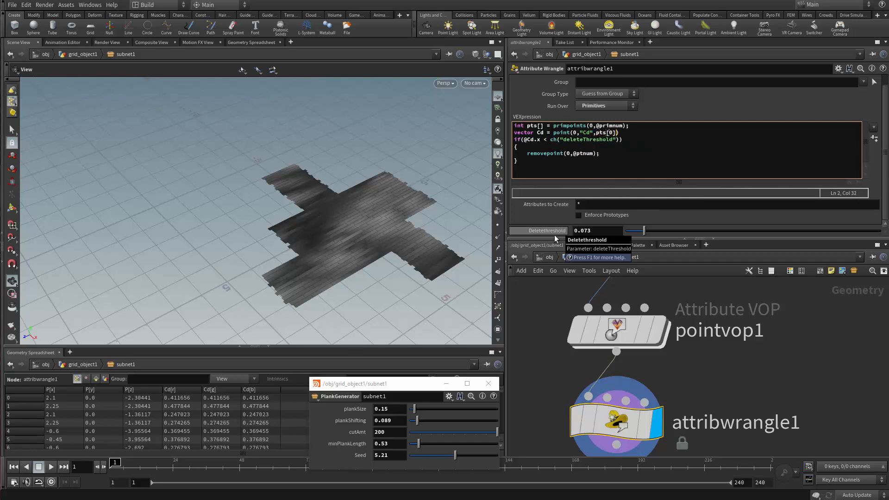
pyautogui.write(';')
pyautogui.hotkey('ctrl', 'Left')
pyautogui.hotkey('ctrl', 'Left')
pyautogui.hotkey('ctrl', 'Left')
pyautogui.hotkey('ctrl', 'Left')
pyautogui.hotkey('ctrl', 'Left')
pyautogui.hotkey('ctrl', 'Left')
pyautogui.press('BackSpace')
# - Replace the removepoint function inside the braces with removeprim
pyautogui.press('Right')
pyautogui.press('Right')
pyautogui.press('Right')
pyautogui.press('Right')
pyautogui.press('Right')
pyautogui.press('Right')
pyautogui.press('Right')
pyautogui.press('Right')
pyautogui.press('Right')
pyautogui.press('Right')
pyautogui.press('Right')
pyautogui.press('Down')
pyautogui.press('Down')
pyautogui.press('Left')
pyautogui.press('Left')
pyautogui.press('Left')
pyautogui.press('BackSpace')
pyautogui.press('BackSpace')
pyautogui.press('BackSpace')
pyautogui.press('BackSpace')
pyautogui.press('BackSpace')
pyautogui.write('prim')
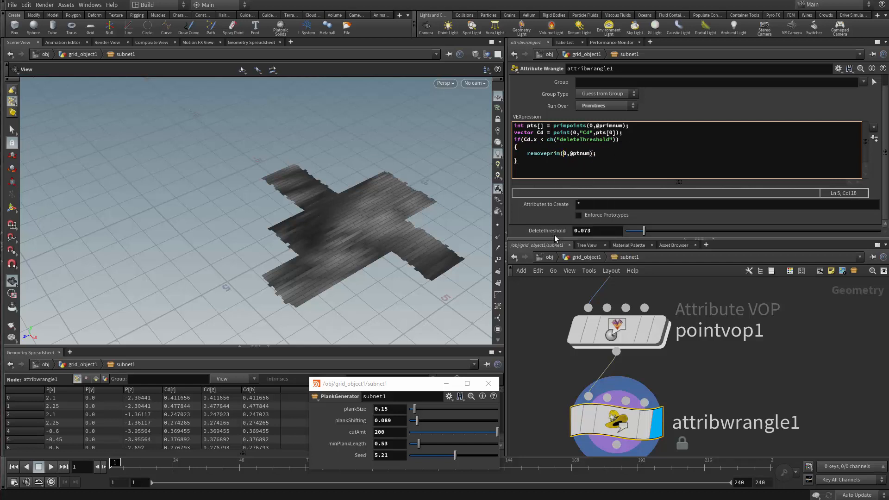
pyautogui.press('Right')
pyautogui.press('Right')
pyautogui.press('Right')
pyautogui.press('Right')
pyautogui.press('Right')
pyautogui.press('Right')
pyautogui.press('Right')
pyautogui.press('Right')
pyautogui.press('BackSpace')
pyautogui.press('BackSpace')
pyautogui.press('BackSpace')
pyautogui.press('BackSpace')
pyautogui.press('BackSpace')
pyautogui.write('pri')
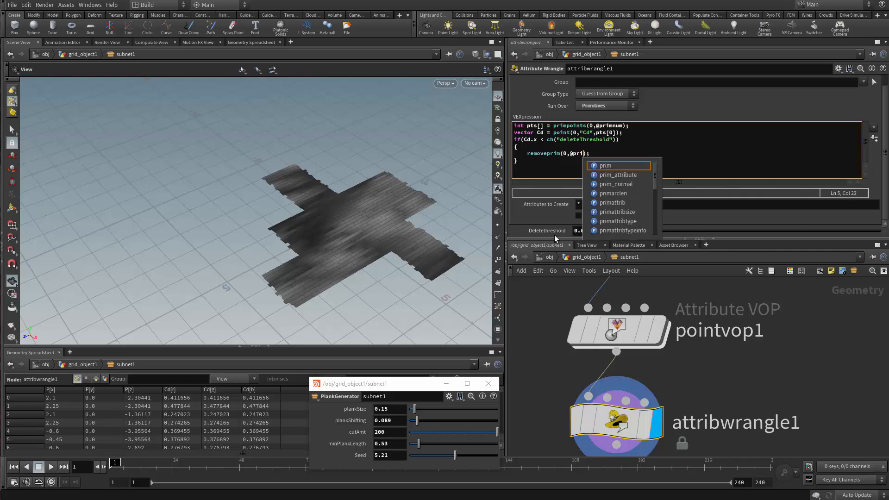
pyautogui.write('mnum,1')
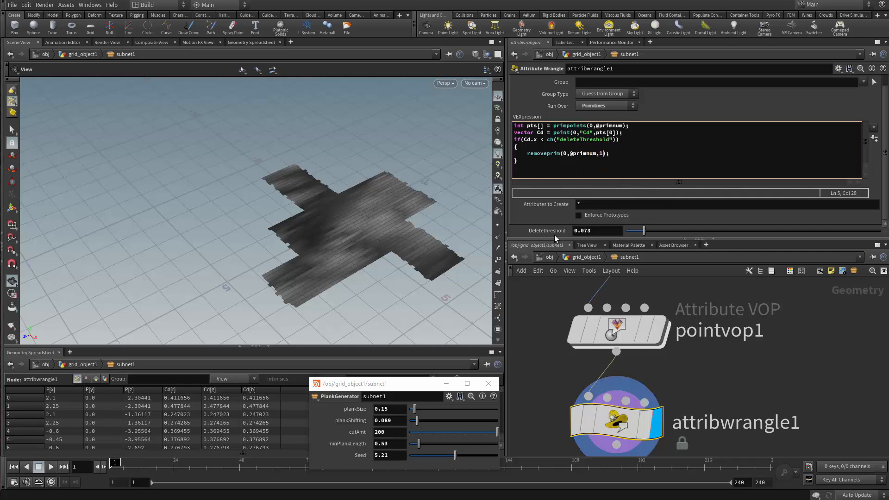
pyautogui.press('Right')
pyautogui.press('Right')
pyautogui.hotkey('ctrl', 'Return')
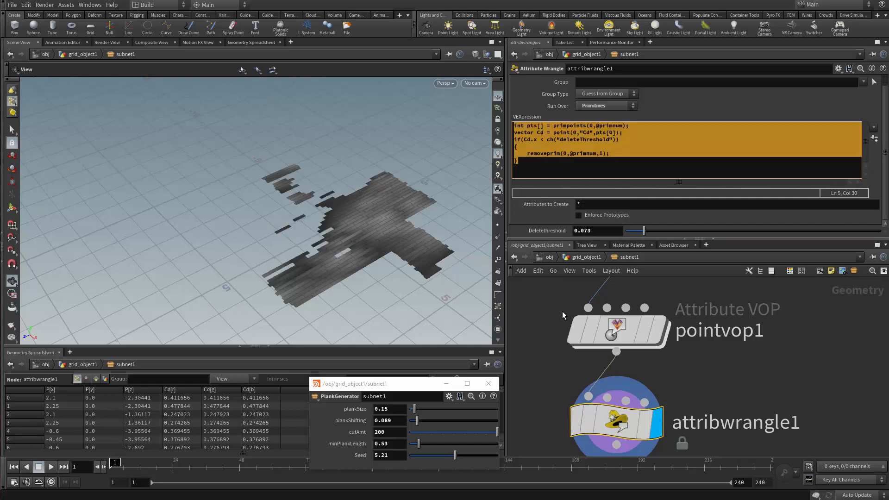
# - Set the wrangle's Deletethreshold to 0.038
pyautogui.moveTo(649, 230); pyautogui.dragTo(635, 249)
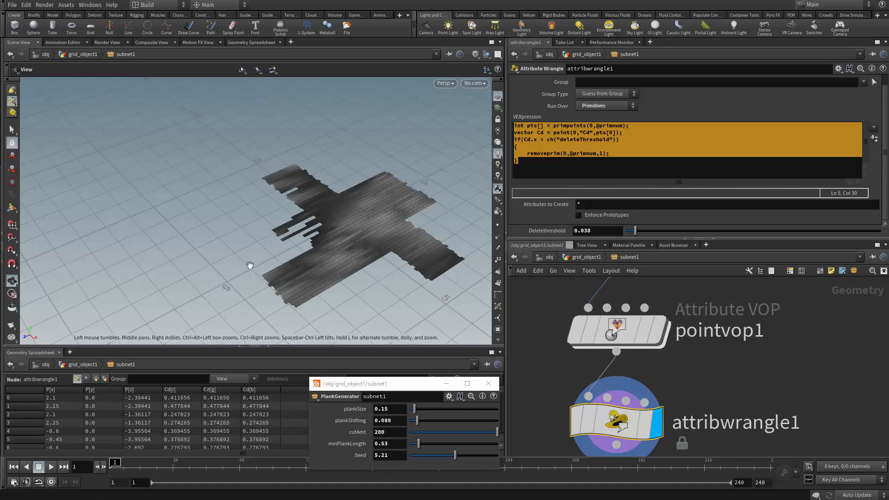
pyautogui.moveTo(248, 264)
pyautogui.mouseDown()
pyautogui.moveTo(260, 282)
pyautogui.moveTo(210, 240)
pyautogui.moveTo(245, 261)
pyautogui.mouseUp()
# - Select the pointvop1 node to show its turbulent noise parameters
pyautogui.moveTo(695, 361); pyautogui.dragTo(697, 338, button='middle')
pyautogui.scroll(-2, 697, 338)
pyautogui.moveTo(603, 332); pyautogui.dragTo(588, 330, button='middle')
pyautogui.scroll(4, 635, 343)
pyautogui.scroll(-4, 673, 351)
pyautogui.moveTo(673, 352); pyautogui.dragTo(674, 363, button='middle')
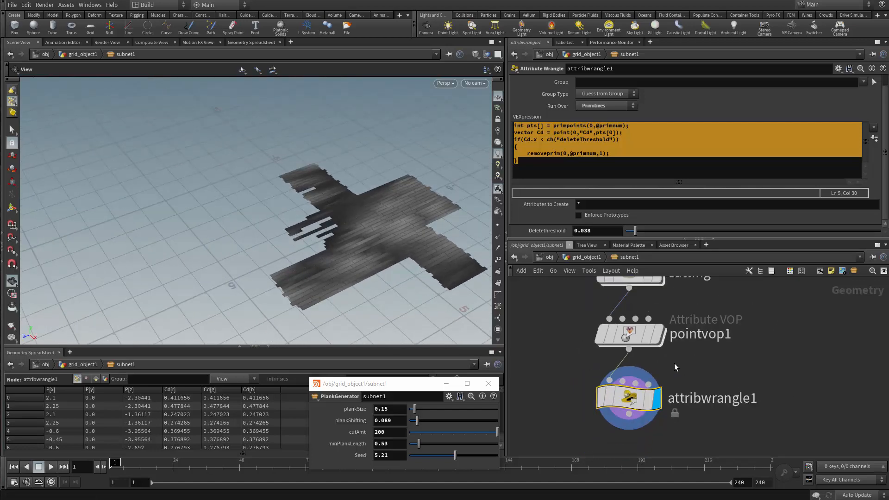
pyautogui.click(674, 363)
pyautogui.click(637, 337)
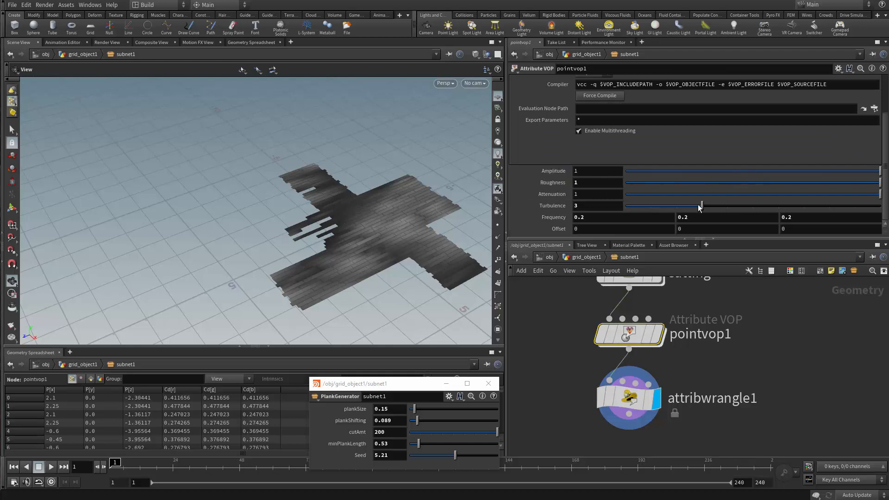
pyautogui.click(599, 257)
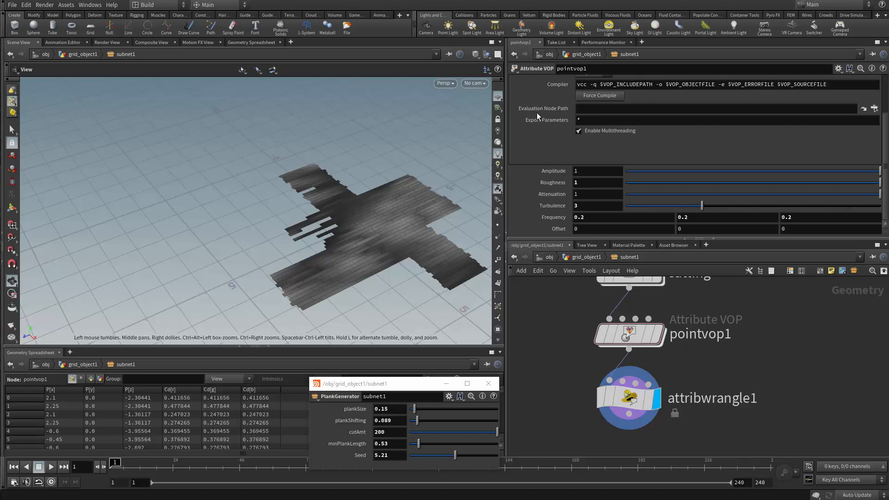
# - Open the PlankGenerator asset's type properties for editing and move the window clear of the viewport
pyautogui.click(66, 5)
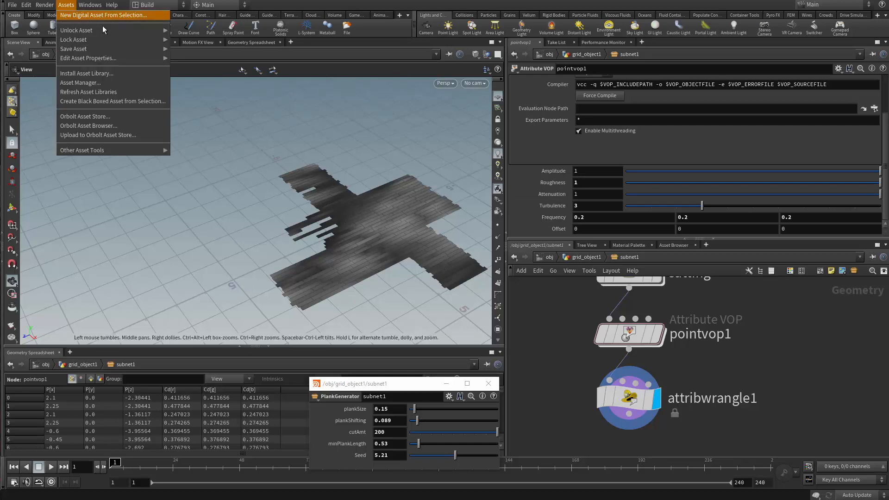
pyautogui.moveTo(116, 32)
pyautogui.moveTo(114, 58)
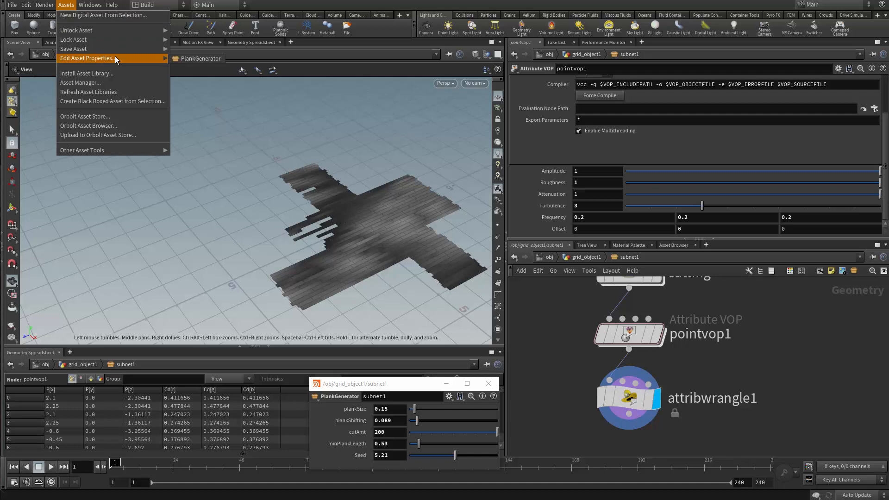
pyautogui.click(188, 59)
pyautogui.moveTo(259, 64); pyautogui.dragTo(232, 66)
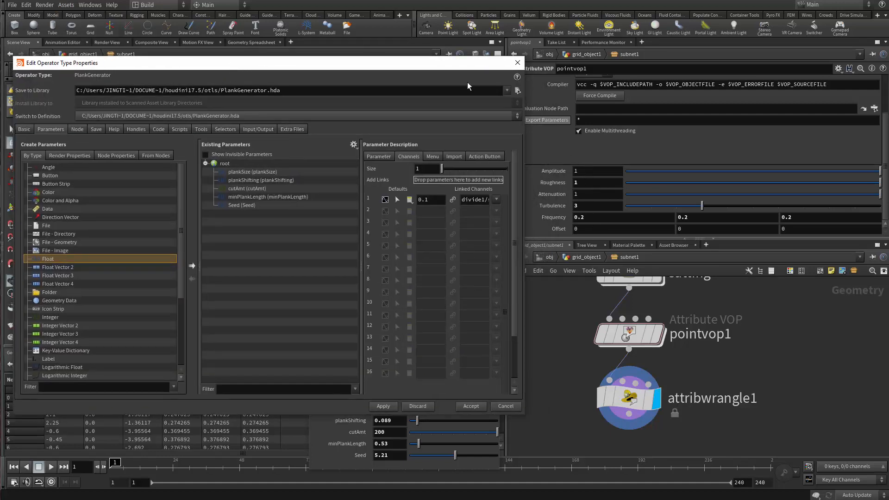
pyautogui.moveTo(434, 65); pyautogui.dragTo(386, 377)
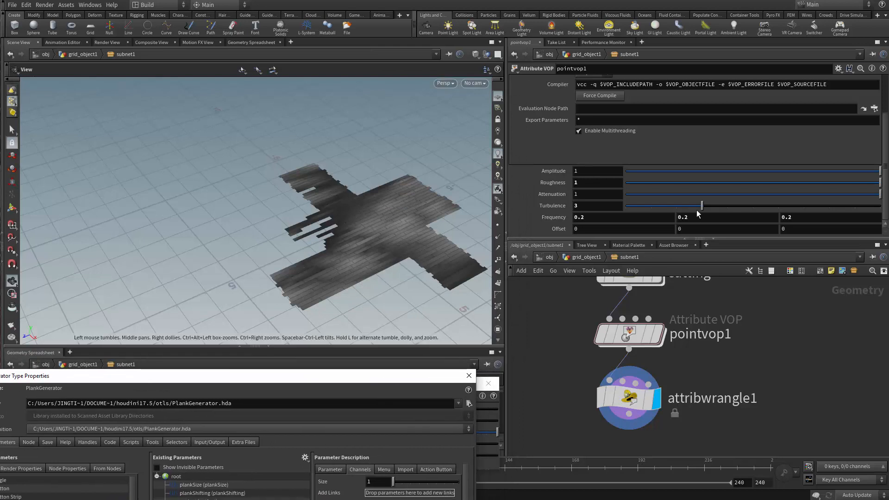
# - Set pointvop1's Turbulence to 2, keeping the asset properties window out of the way
pyautogui.moveTo(699, 207)
pyautogui.mouseDown()
pyautogui.moveTo(670, 204)
pyautogui.moveTo(775, 207)
pyautogui.moveTo(647, 207)
pyautogui.moveTo(702, 206)
pyautogui.mouseUp()
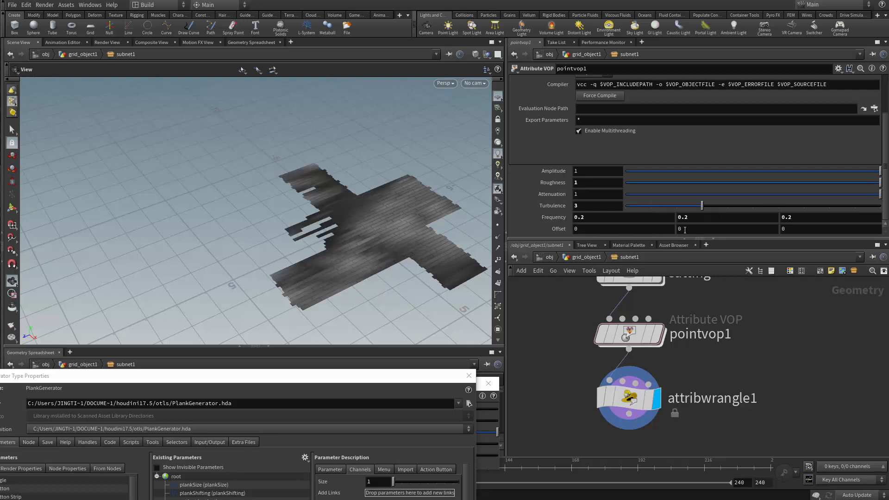
pyautogui.moveTo(401, 383); pyautogui.dragTo(474, 131)
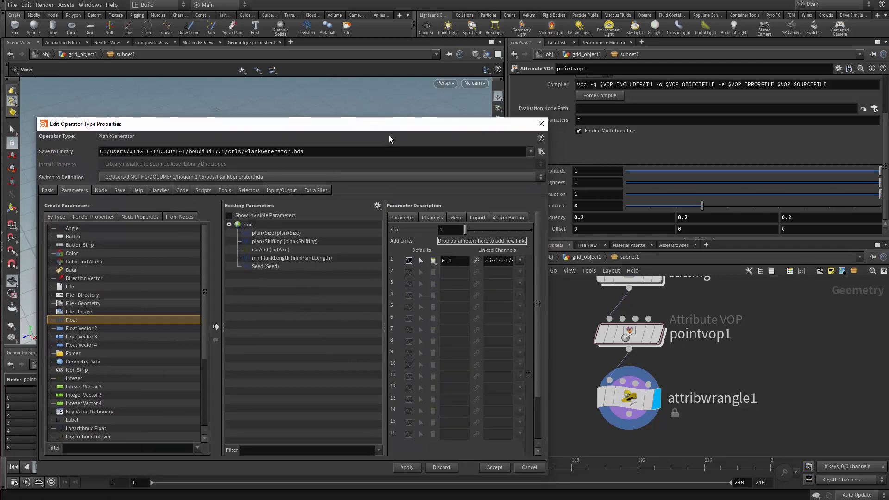
pyautogui.moveTo(389, 125); pyautogui.dragTo(400, 139)
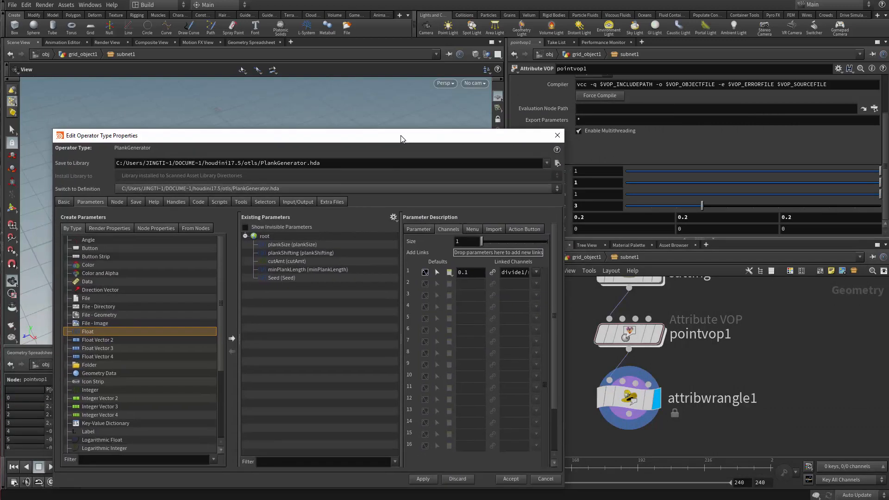
pyautogui.moveTo(290, 139); pyautogui.dragTo(235, 330)
pyautogui.moveTo(797, 171); pyautogui.dragTo(882, 173)
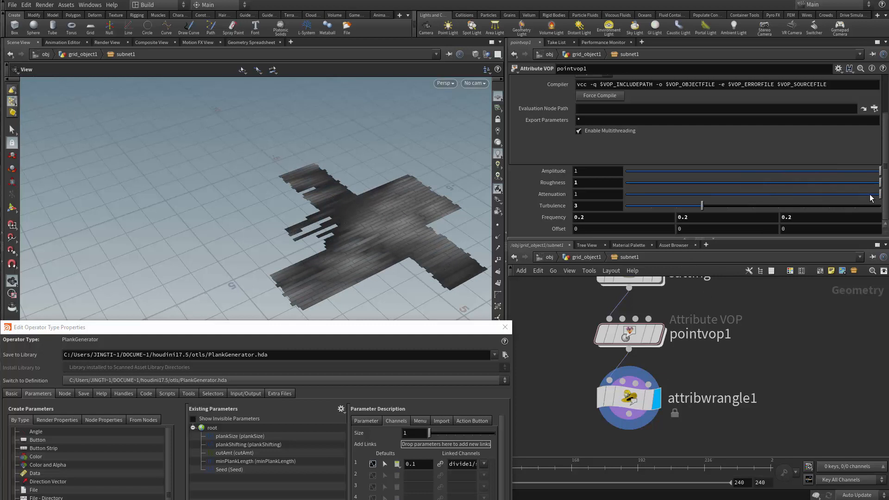
pyautogui.moveTo(878, 183)
pyautogui.mouseDown()
pyautogui.moveTo(647, 201)
pyautogui.moveTo(879, 194)
pyautogui.mouseUp()
pyautogui.moveTo(701, 205)
pyautogui.mouseDown()
pyautogui.moveTo(782, 206)
pyautogui.moveTo(661, 205)
pyautogui.moveTo(740, 202)
pyautogui.moveTo(687, 210)
pyautogui.mouseUp()
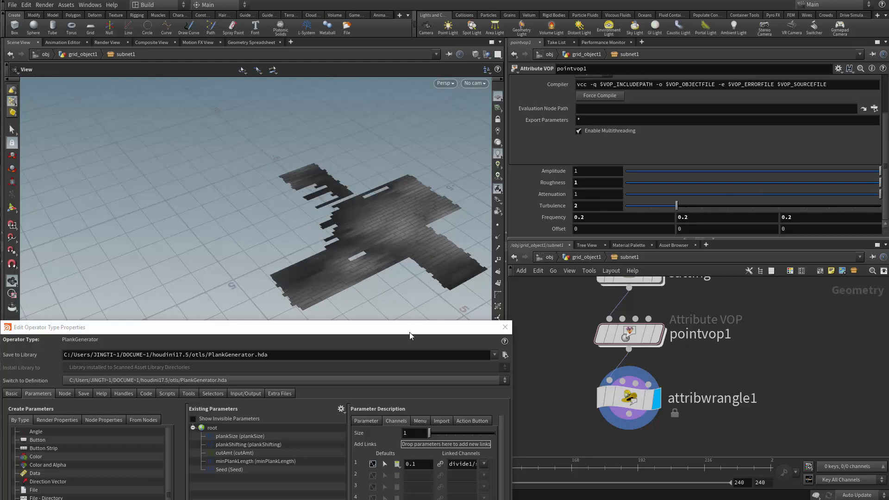
pyautogui.moveTo(408, 333); pyautogui.dragTo(402, 174)
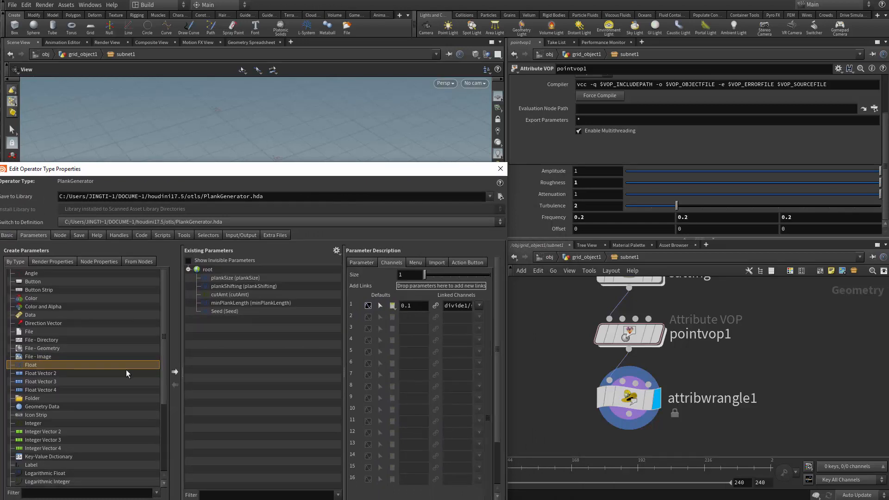
pyautogui.moveTo(83, 368); pyautogui.dragTo(209, 273)
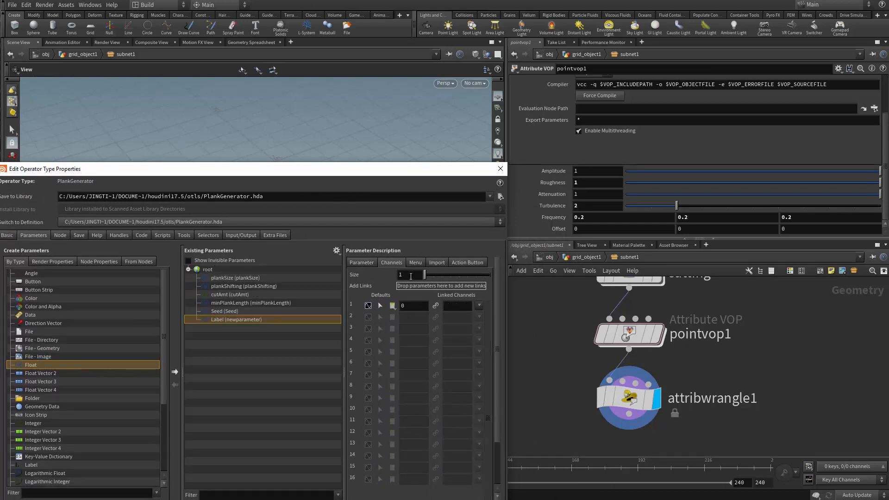
pyautogui.click(355, 261)
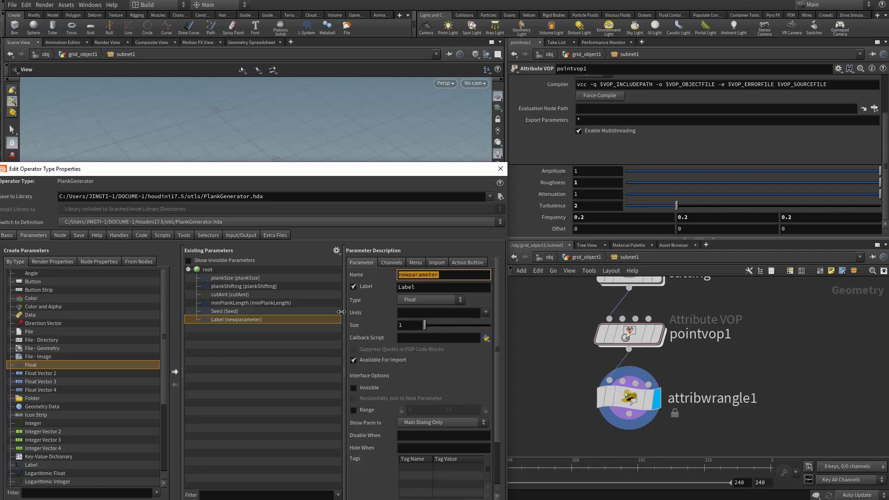
pyautogui.write('FloorDeleteThreshold')
pyautogui.press('Return')
pyautogui.hotkey('ctrl', 'c')
pyautogui.moveTo(439, 290); pyautogui.dragTo(344, 316)
pyautogui.hotkey('ctrl', 'v')
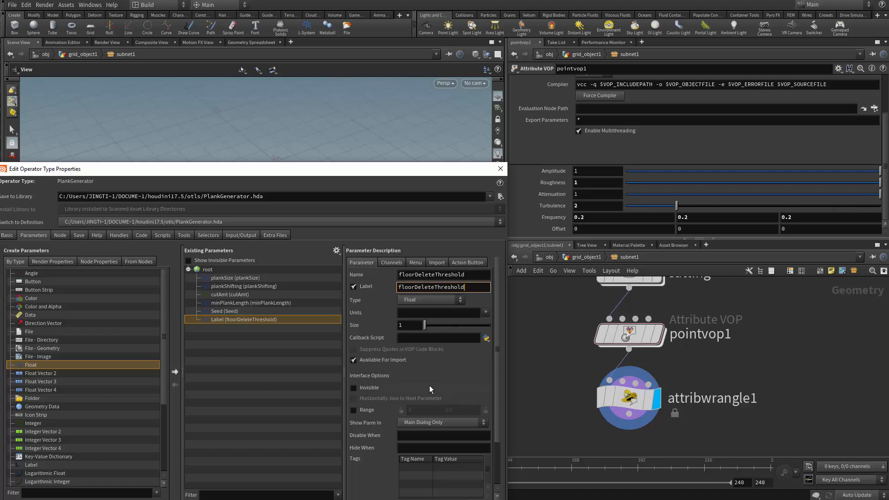
pyautogui.click(333, 388)
pyautogui.click(252, 319)
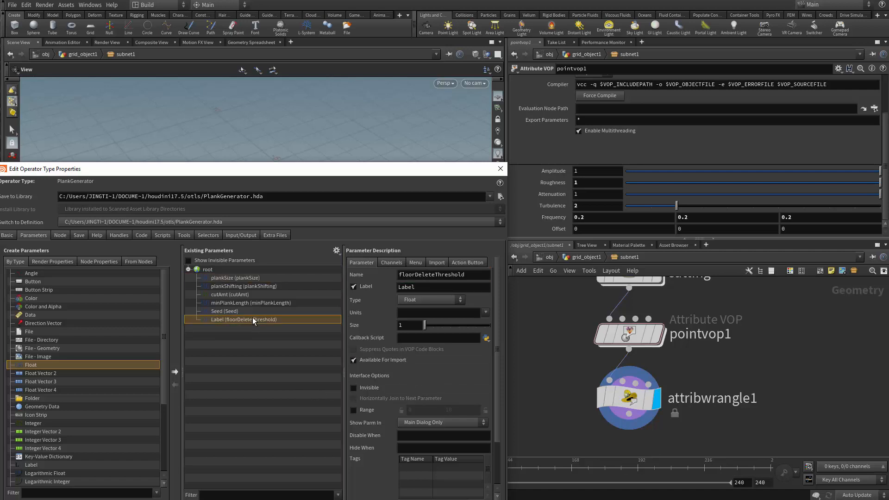
pyautogui.press('Delete')
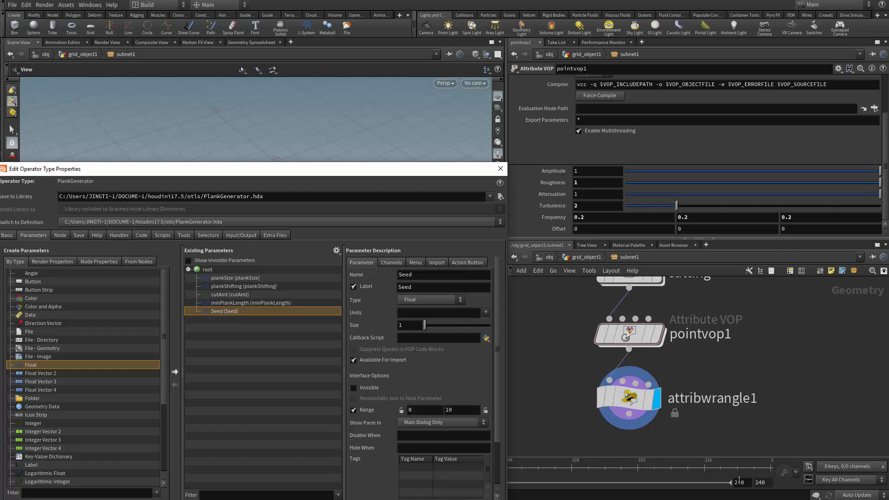
# - Promote attribwrangle1's Deletethreshold to the PlankGenerator asset's parameters and name it FloorDeleteThreshold
pyautogui.click(628, 397)
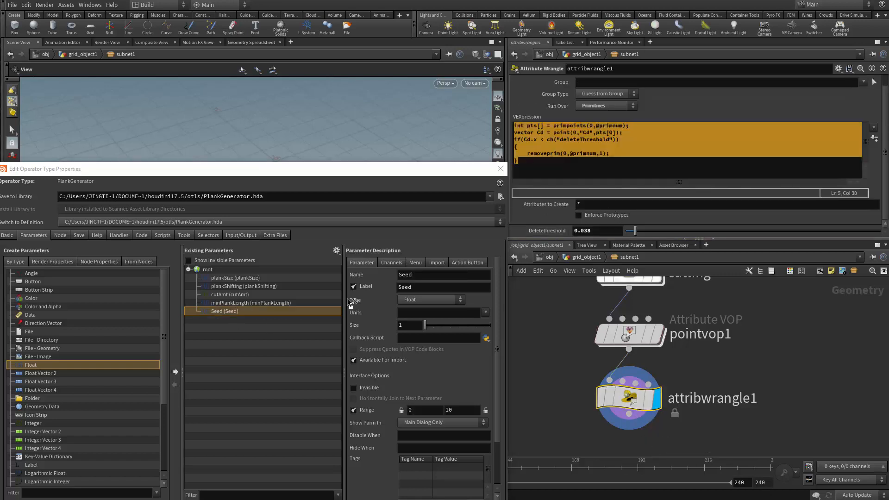
pyautogui.moveTo(350, 302); pyautogui.dragTo(241, 326)
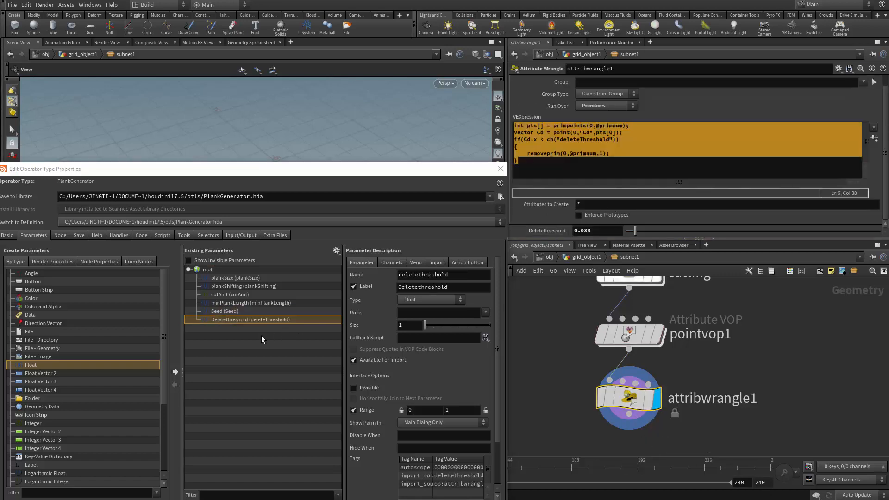
pyautogui.click(399, 274)
pyautogui.write('Floor')
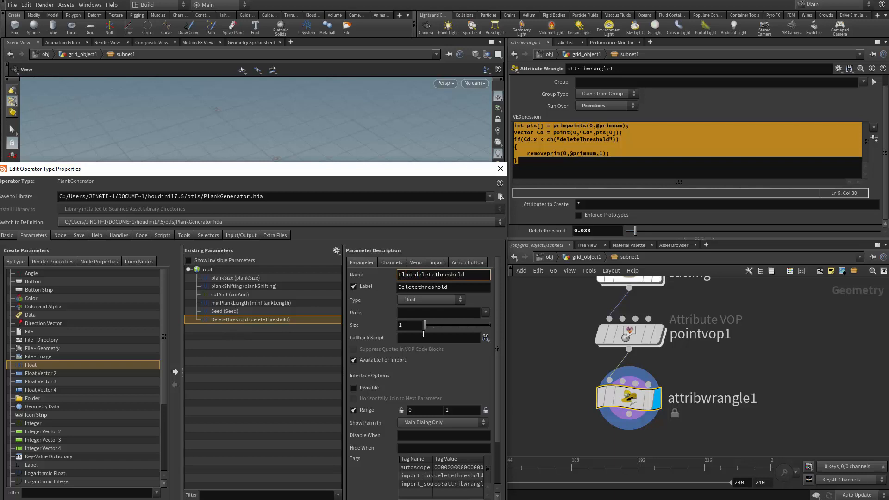
pyautogui.press('BackSpace')
pyautogui.write('D')
# - Set the promoted parameter's label to FloorDeleteThreshold and apply the asset changes
pyautogui.click(402, 287)
pyautogui.write('Floor')
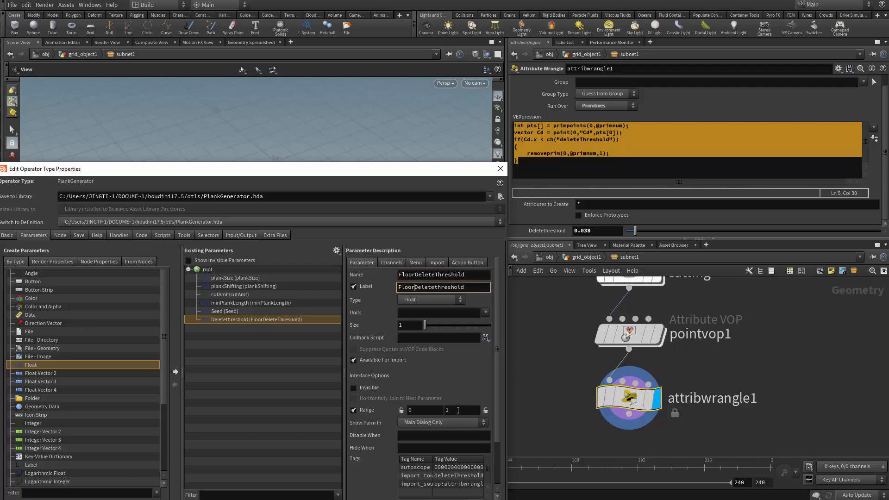
pyautogui.click(249, 405)
pyautogui.click(257, 320)
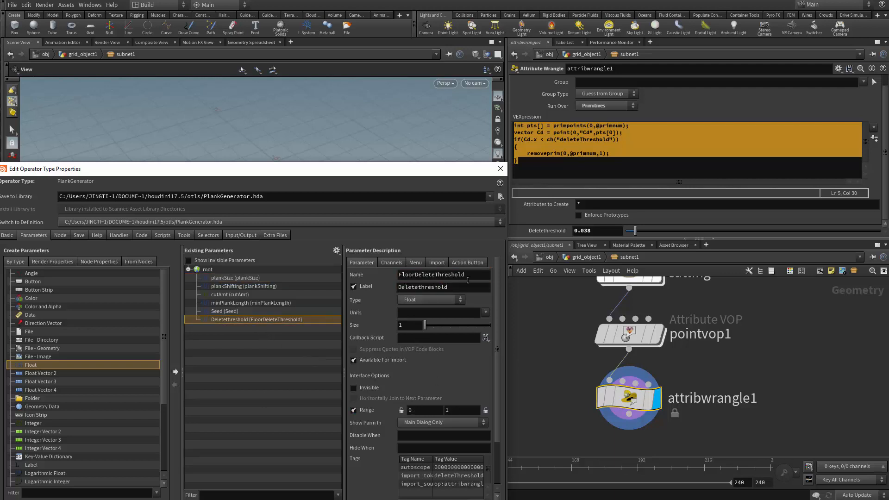
pyautogui.moveTo(468, 275); pyautogui.dragTo(301, 288)
pyautogui.hotkey('ctrl', 'c')
pyautogui.moveTo(456, 286); pyautogui.dragTo(322, 313)
pyautogui.hotkey('ctrl', 'v')
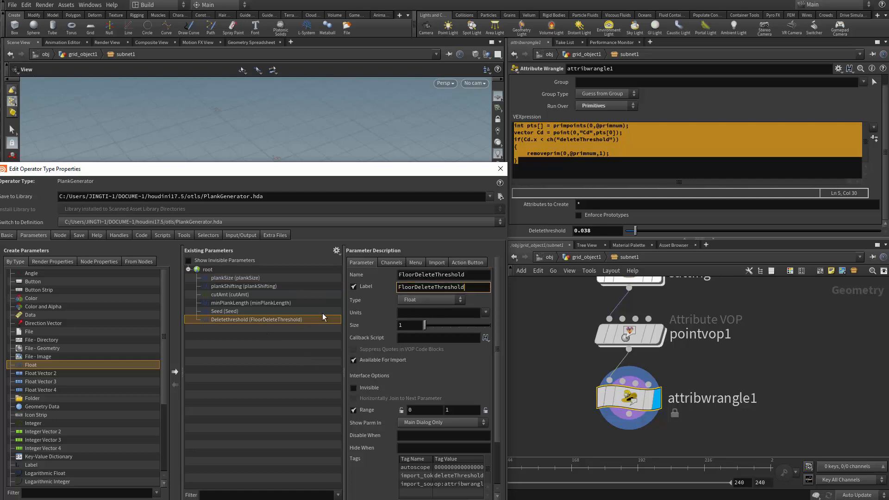
pyautogui.press('Return')
pyautogui.moveTo(395, 174); pyautogui.dragTo(367, 142)
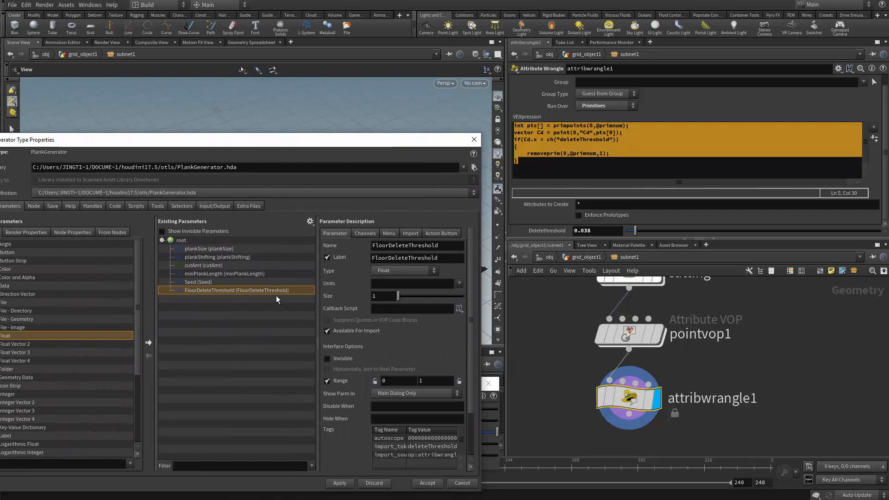
pyautogui.click(339, 484)
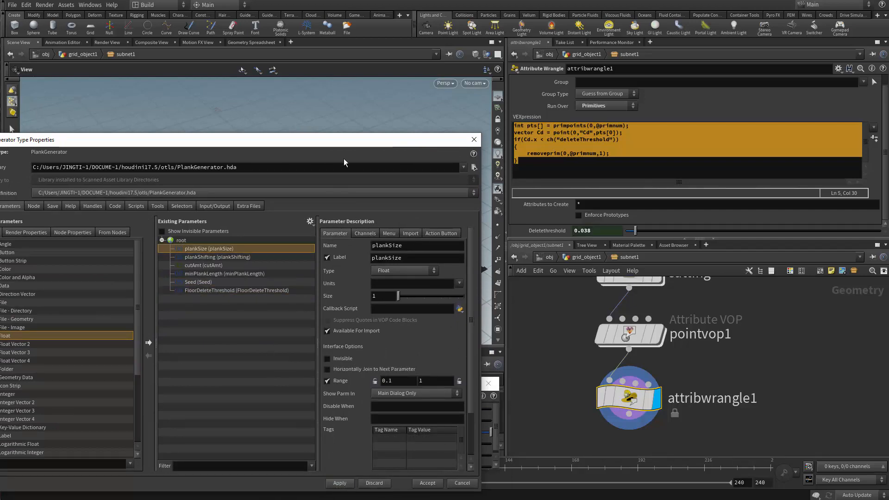
# - Add a float parameter to the asset with floorDeleteFreq as both its name and label
pyautogui.moveTo(349, 144)
pyautogui.mouseDown()
pyautogui.moveTo(324, 384)
pyautogui.moveTo(319, 155)
pyautogui.moveTo(304, 154)
pyautogui.moveTo(309, 159)
pyautogui.moveTo(134, 380)
pyautogui.moveTo(241, 204)
pyautogui.moveTo(358, 131)
pyautogui.mouseUp()
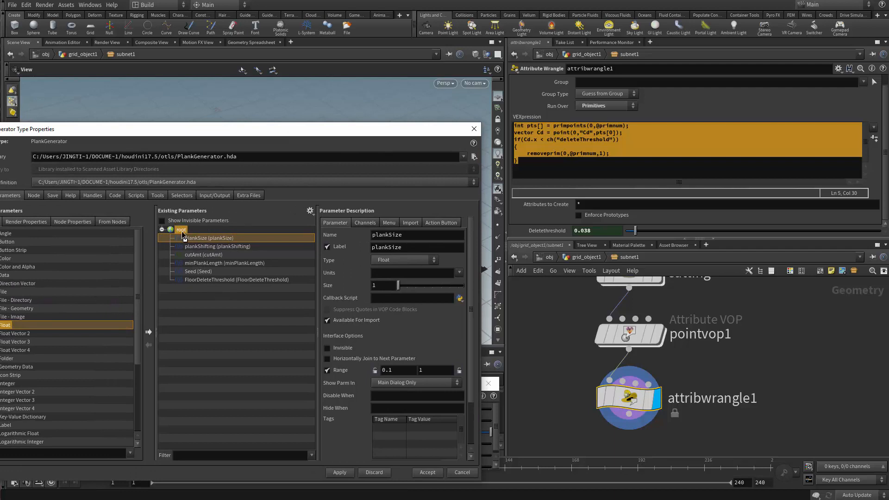
pyautogui.moveTo(181, 231)
pyautogui.mouseDown()
pyautogui.moveTo(2, 338)
pyautogui.moveTo(183, 230)
pyautogui.mouseUp()
pyautogui.moveTo(413, 235); pyautogui.dragTo(303, 273)
pyautogui.write('floor')
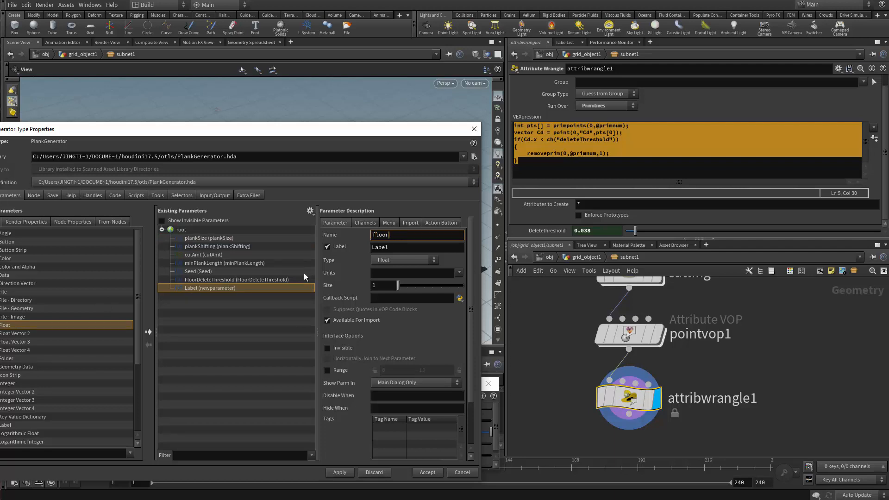
pyautogui.write('delt')
pyautogui.write('teFreq')
pyautogui.hotkey('ctrl', 'a')
pyautogui.hotkey('ctrl', 'c')
pyautogui.press('Tab')
pyautogui.hotkey('ctrl', 'v')
pyautogui.press('Return')
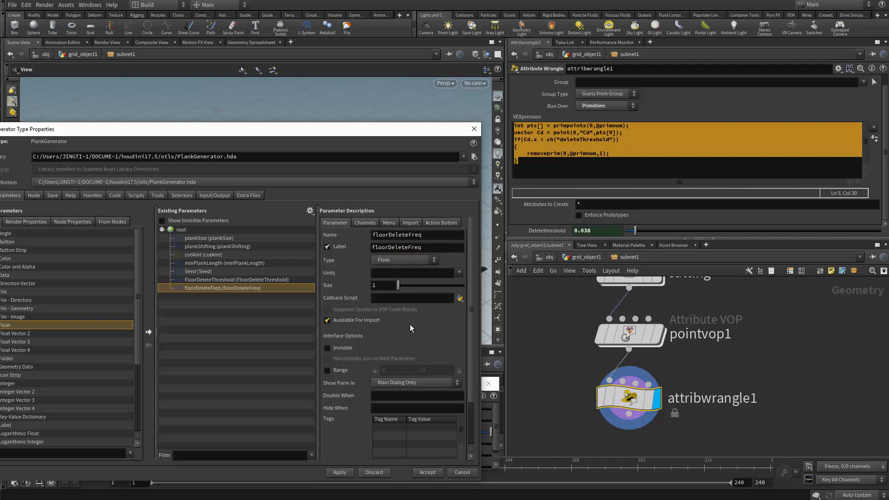
# - Enable a range of 0 to 10 for floorDeleteFreq, and apply and accept the asset changes
pyautogui.click(326, 370)
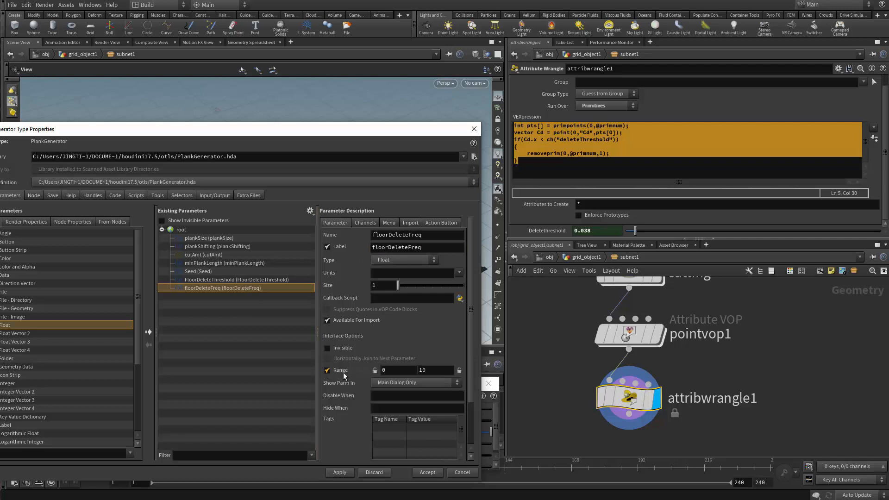
pyautogui.click(425, 370)
pyautogui.press('BackSpace')
pyautogui.click(384, 371)
pyautogui.press('BackSpace')
pyautogui.write('0')
pyautogui.press('Return')
pyautogui.click(341, 473)
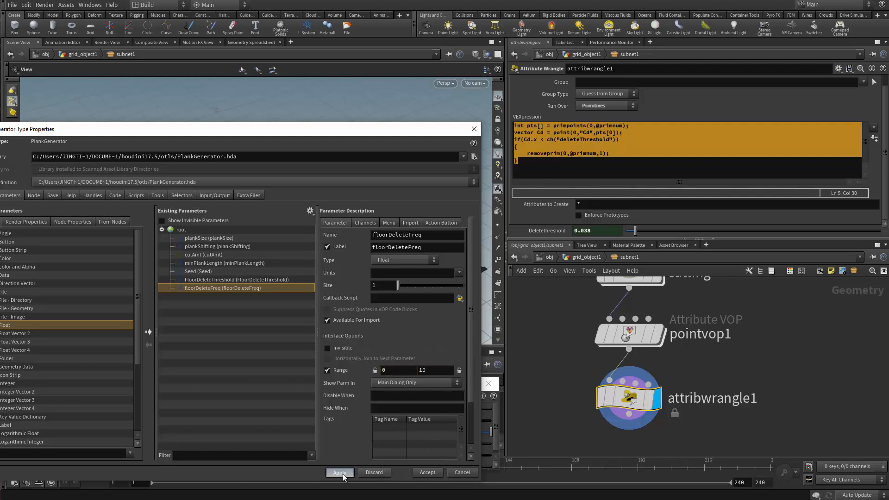
pyautogui.click(427, 472)
# - Bring up subnet1's floating parameter window and arrange it so the floorDeleteFreq parameter is reachable
pyautogui.rightClick(631, 257)
pyautogui.click(652, 295)
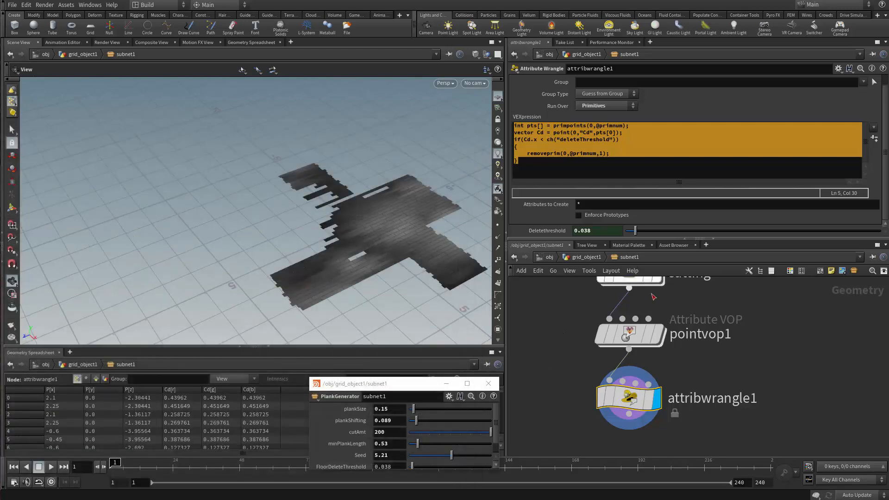
pyautogui.rightClick(622, 248)
pyautogui.click(616, 258)
pyautogui.rightClick(619, 256)
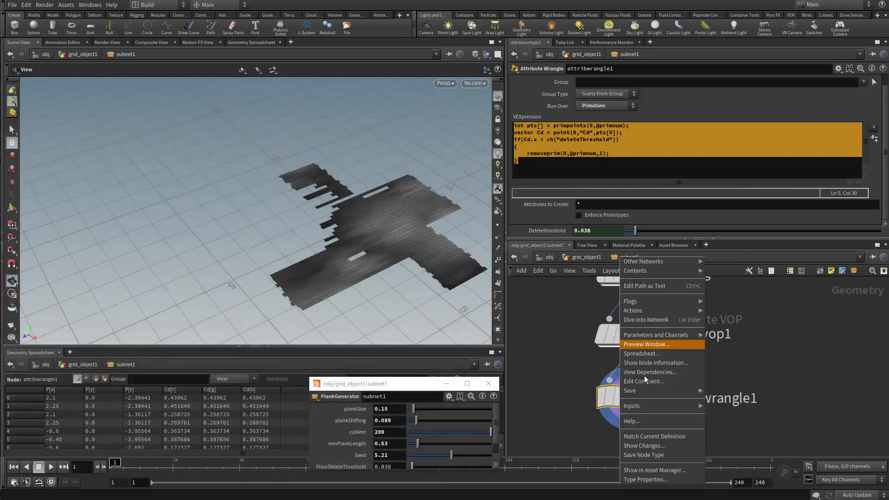
pyautogui.moveTo(690, 334)
pyautogui.click(721, 335)
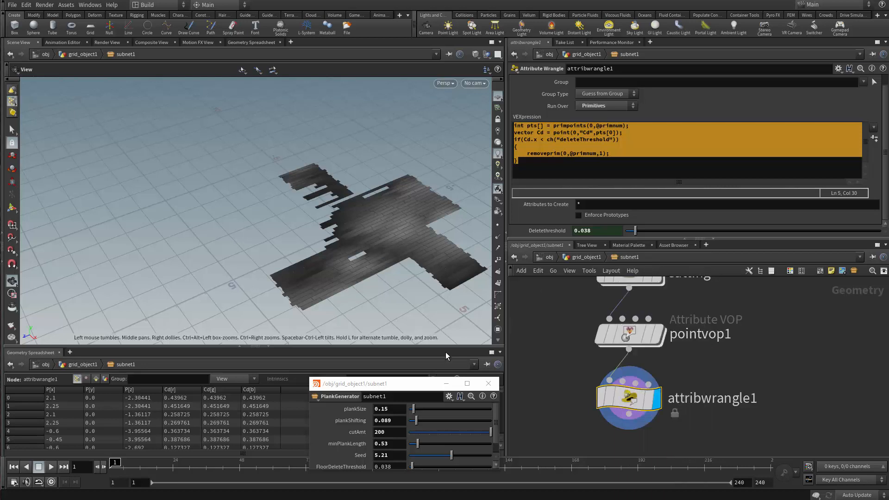
pyautogui.moveTo(420, 304); pyautogui.dragTo(420, 393)
pyautogui.moveTo(397, 220); pyautogui.dragTo(445, 257)
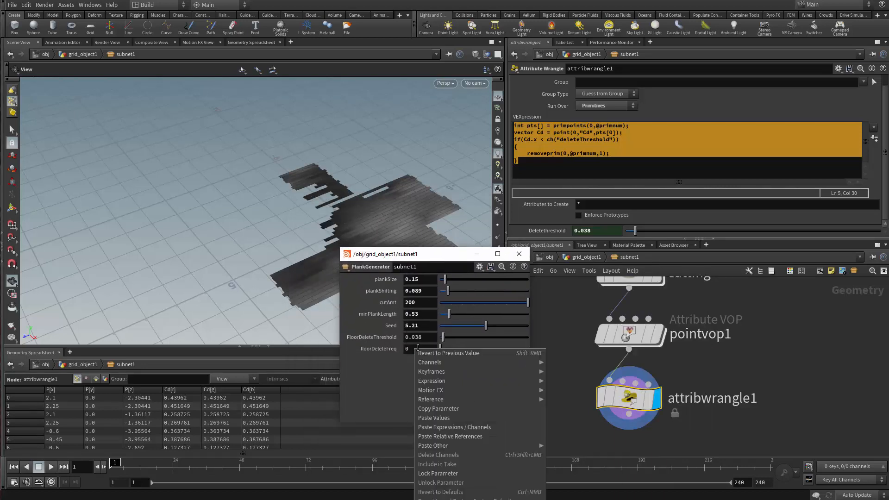
# - Link all three Frequency components of pointvop1 to the asset's floorDeleteFreq parameter with relative references
pyautogui.rightClick(416, 348)
pyautogui.click(438, 409)
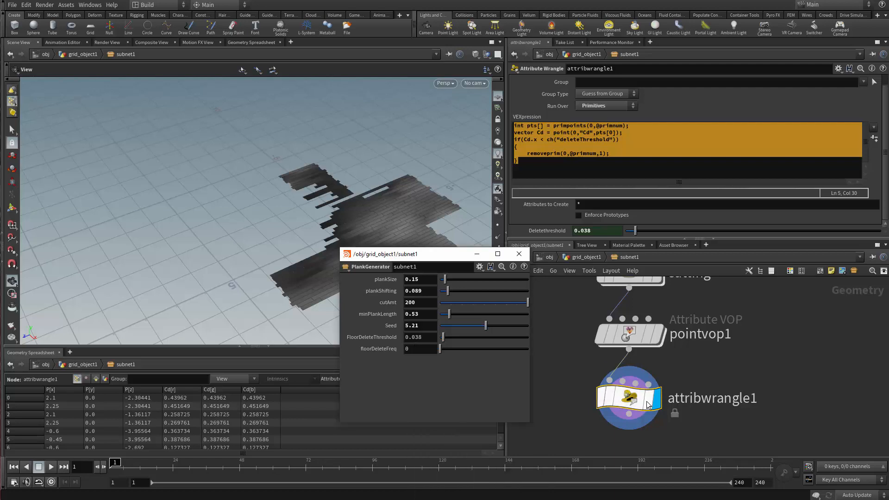
pyautogui.click(630, 333)
pyautogui.rightClick(594, 218)
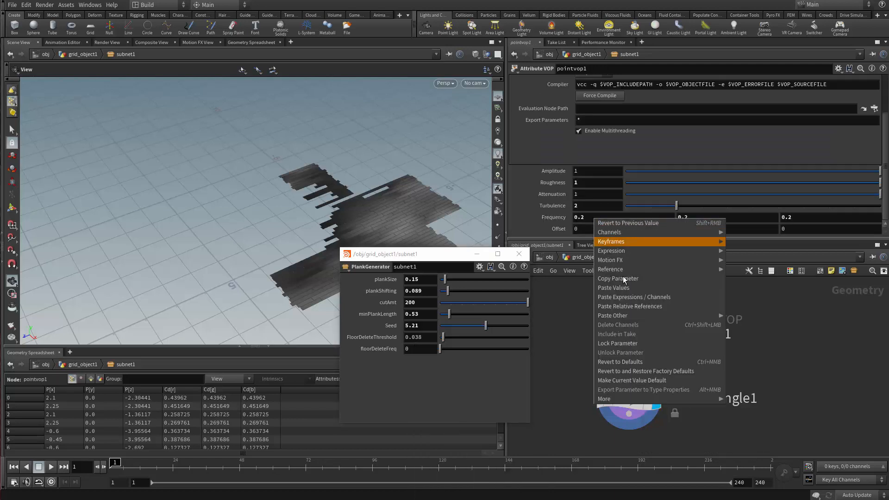
pyautogui.moveTo(629, 315)
pyautogui.click(631, 306)
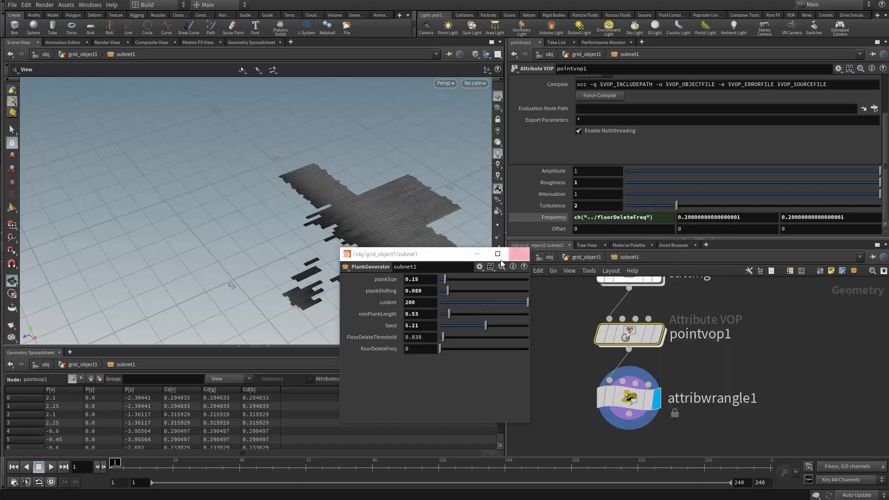
pyautogui.moveTo(384, 253); pyautogui.dragTo(324, 282)
pyautogui.rightClick(686, 217)
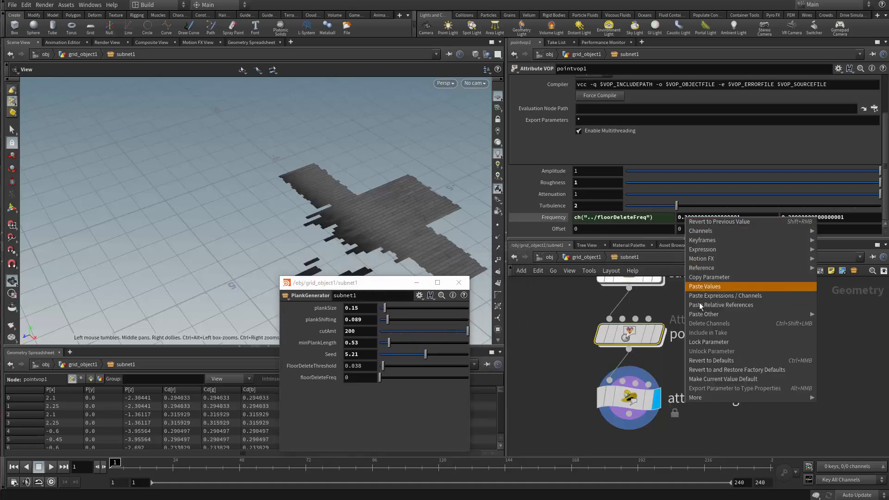
pyautogui.click(724, 305)
pyautogui.rightClick(801, 218)
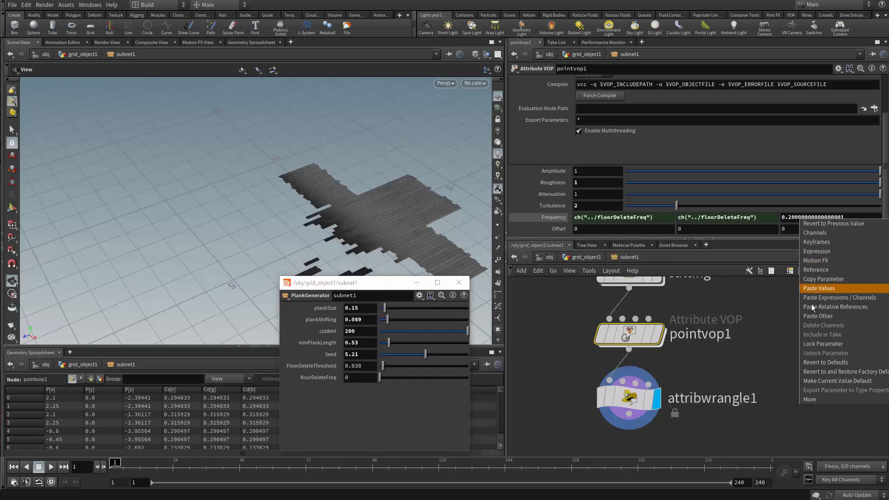
pyautogui.click(833, 306)
# - Adjust the asset's floorDeleteFreq to 0.68 and FloorDeleteThreshold to 0.026 to vary the missing planks
pyautogui.moveTo(384, 284); pyautogui.dragTo(275, 289)
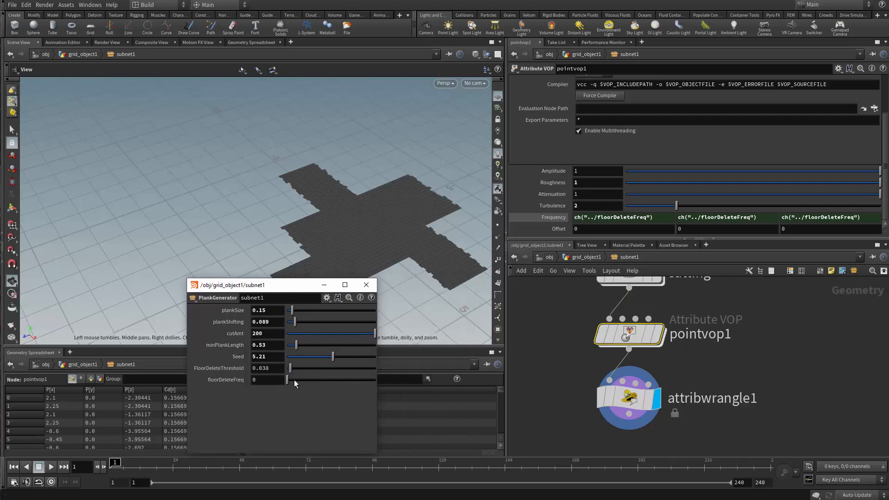
pyautogui.moveTo(291, 380)
pyautogui.mouseDown()
pyautogui.moveTo(342, 380)
pyautogui.moveTo(293, 382)
pyautogui.moveTo(297, 368)
pyautogui.moveTo(289, 368)
pyautogui.mouseUp()
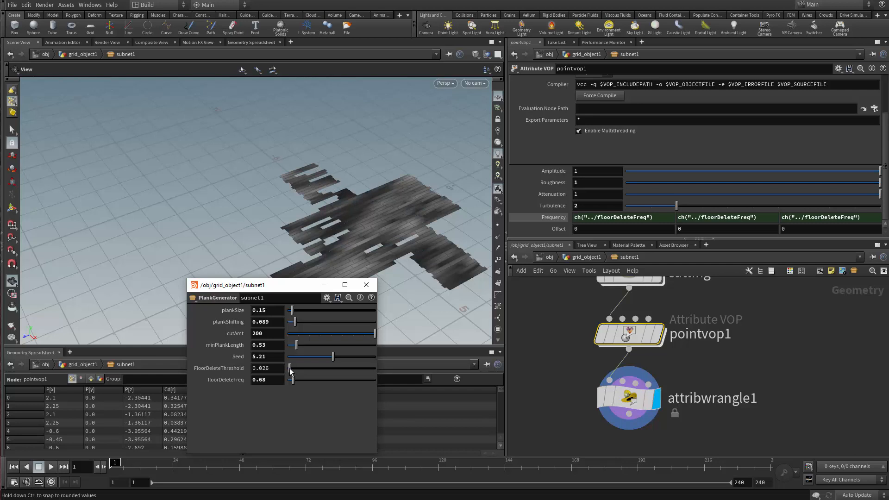
pyautogui.moveTo(278, 285); pyautogui.dragTo(269, 226)
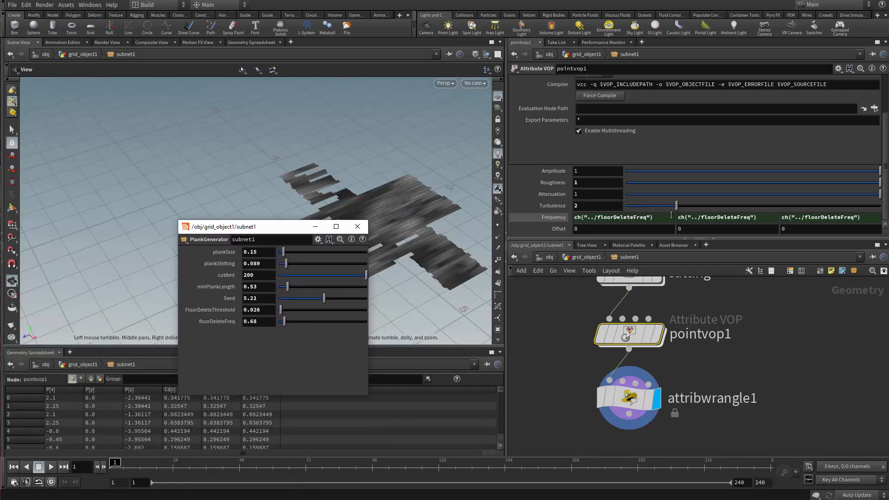
# - Try shifting the first noise Offset component on pointvop1, and undo the change
pyautogui.click(658, 230)
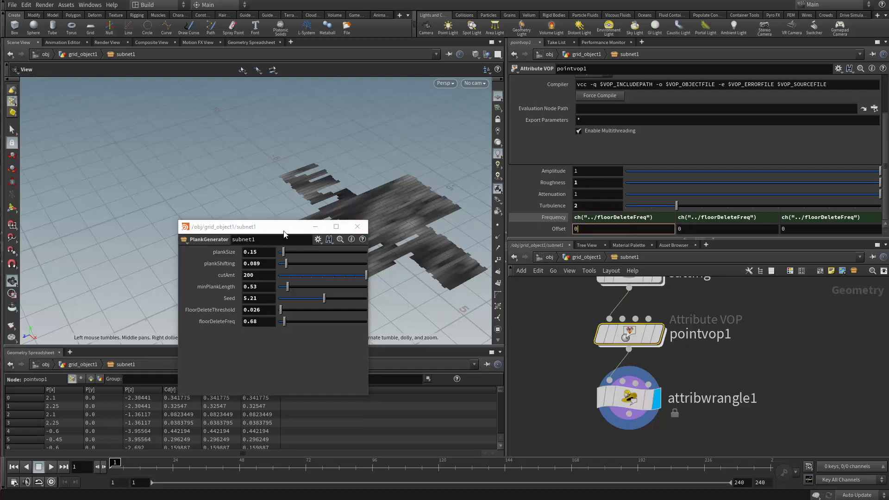
pyautogui.moveTo(287, 226); pyautogui.dragTo(457, 317)
pyautogui.moveTo(613, 227)
pyautogui.mouseDown(button='middle')
pyautogui.moveTo(615, 217)
pyautogui.moveTo(610, 240)
pyautogui.mouseUp(button='middle')
pyautogui.hotkey('ctrl', 'z')
pyautogui.moveTo(457, 317); pyautogui.dragTo(392, 241)
pyautogui.click(422, 254)
pyautogui.click(447, 264)
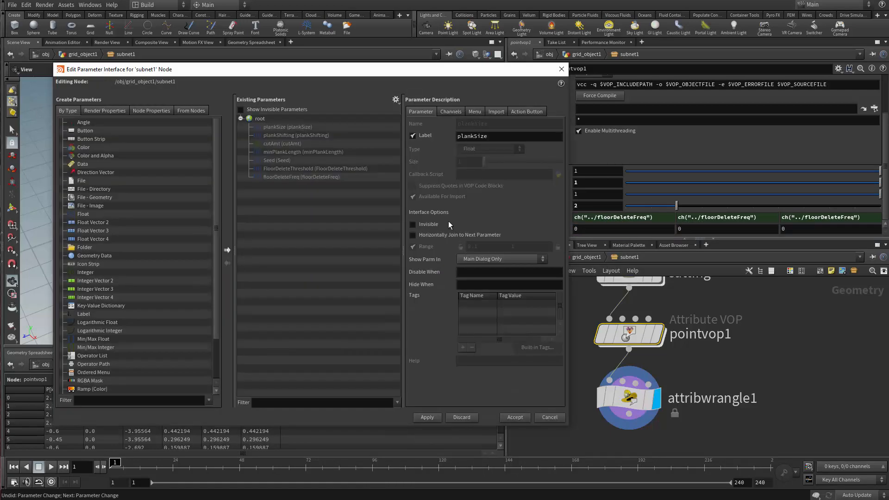
pyautogui.click(561, 69)
# - Open the PlankGenerator asset's type properties and add two new float parameters
pyautogui.click(67, 5)
pyautogui.moveTo(134, 58)
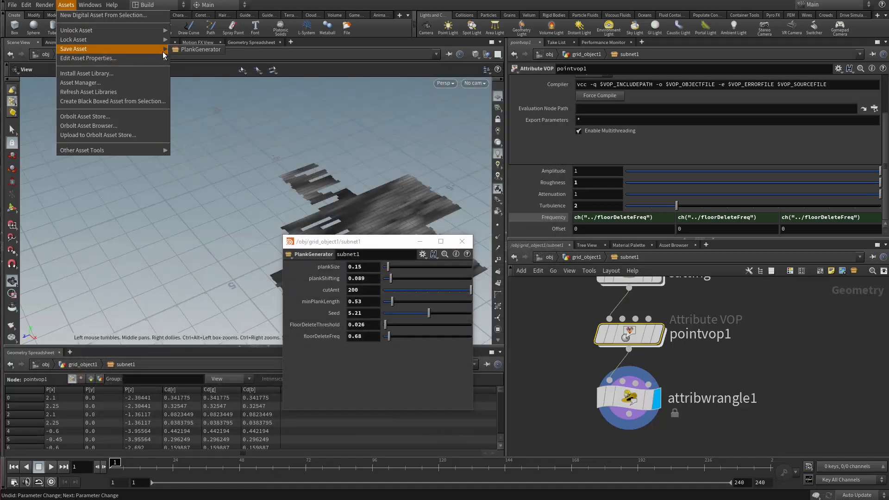
pyautogui.click(184, 59)
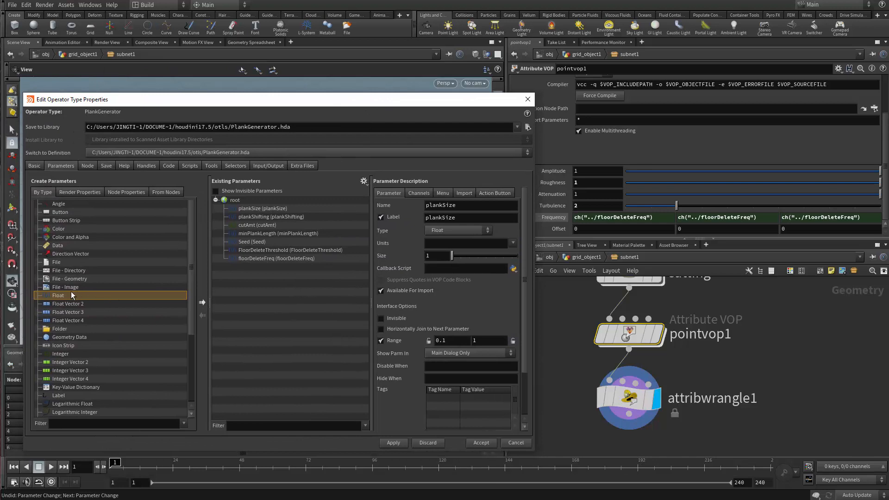
pyautogui.moveTo(72, 294); pyautogui.dragTo(233, 201)
pyautogui.moveTo(91, 300); pyautogui.dragTo(233, 202)
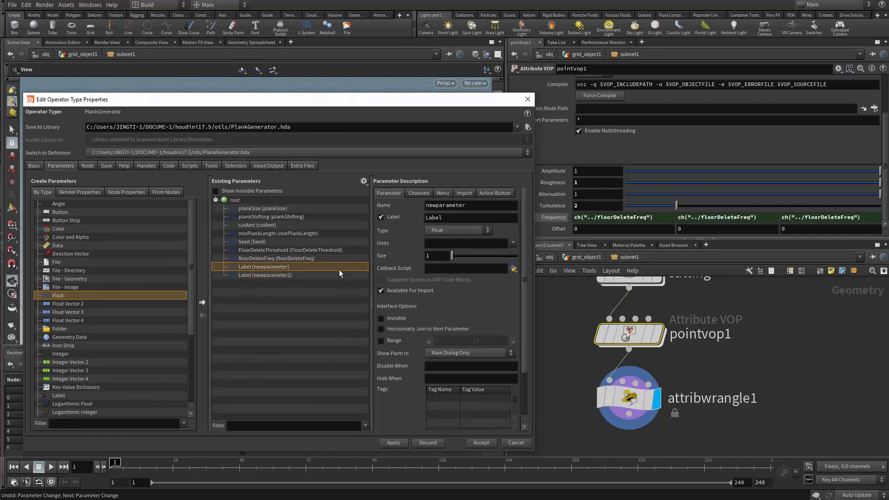
# - Name the first new float parameter FloorDeleteOffset and give it the same label
pyautogui.doubleClick(489, 204)
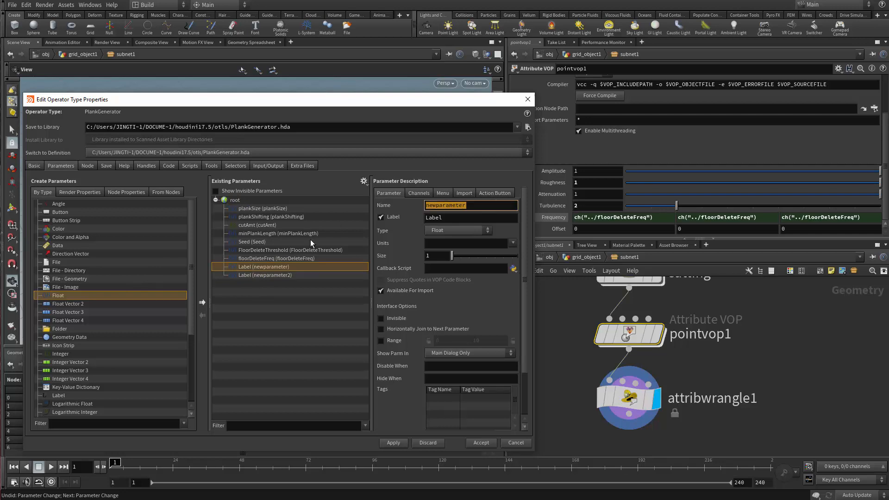
pyautogui.write('FloorDeleteOffset')
pyautogui.press('Return')
pyautogui.hotkey('ctrl', 'c')
pyautogui.doubleClick(444, 220)
pyautogui.hotkey('ctrl', 'v')
# - Append X to the first offset parameter so its name and label both read FloorDeleteOffsetX
pyautogui.click(491, 208)
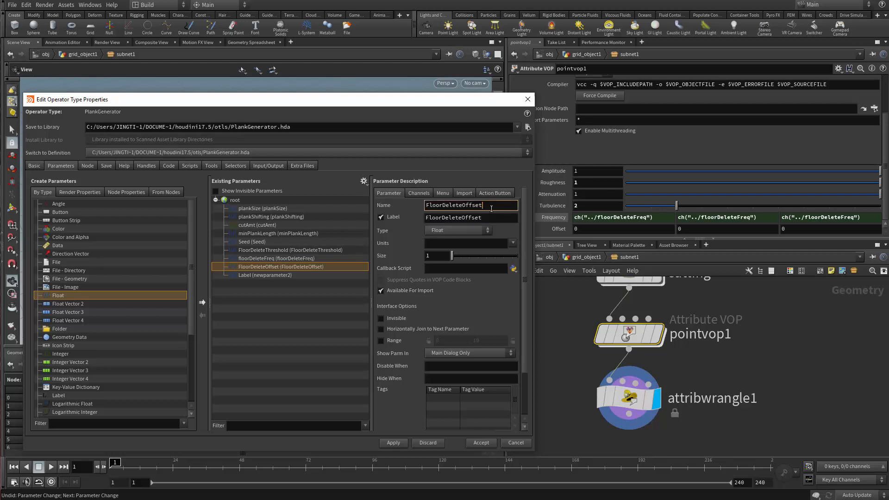
pyautogui.write('X')
pyautogui.click(502, 218)
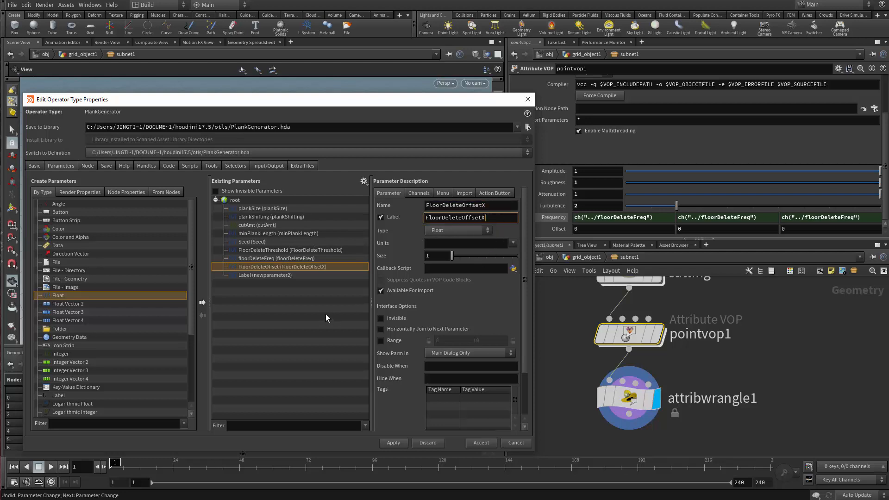
pyautogui.click(326, 314)
pyautogui.click(302, 267)
pyautogui.moveTo(442, 207); pyautogui.dragTo(377, 230)
pyautogui.hotkey('ctrl', 'c')
pyautogui.moveTo(492, 218); pyautogui.dragTo(354, 253)
pyautogui.hotkey('ctrl', 'v')
pyautogui.click(331, 267)
# - Set the second new parameter's name and label to FloorDeleteOffsetZ, and apply and accept the asset changes
pyautogui.click(290, 274)
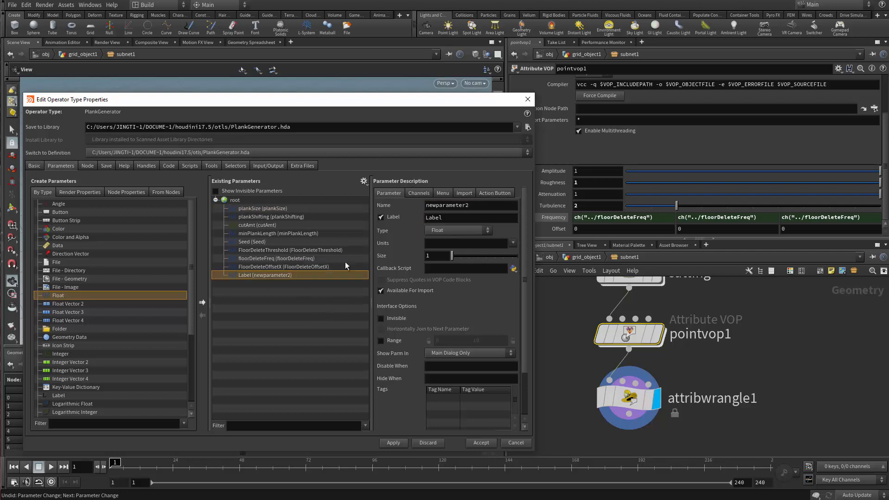
pyautogui.doubleClick(477, 208)
pyautogui.hotkey('ctrl', 'v')
pyautogui.doubleClick(463, 217)
pyautogui.hotkey('ctrl', 'v')
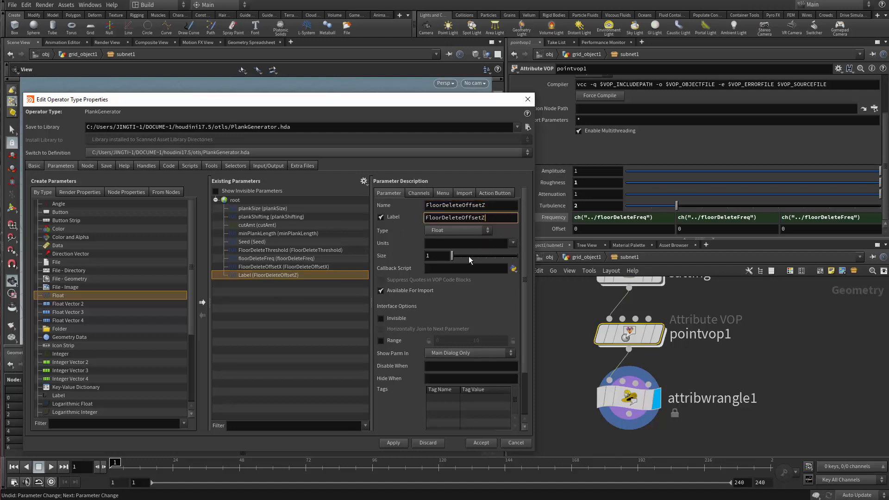
pyautogui.click(393, 442)
pyautogui.click(481, 443)
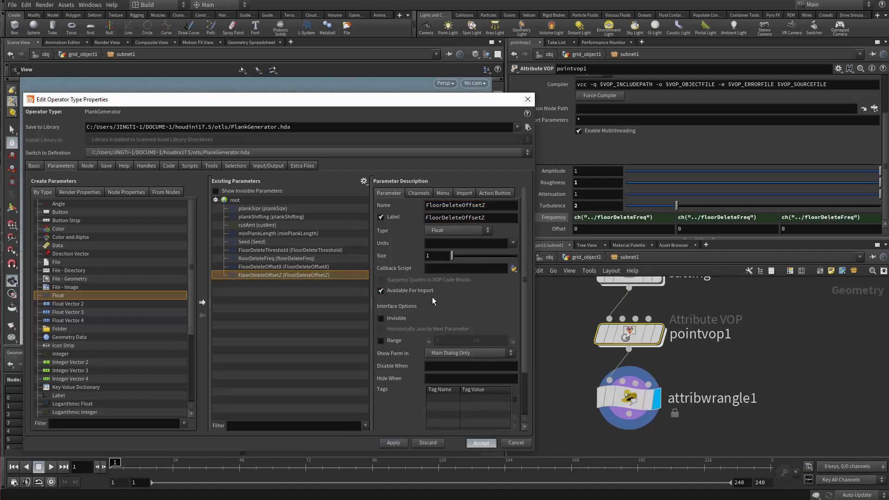
# - Link the first Offset component of pointvop1 to the asset's FloorDeleteOffsetX parameter with a relative reference
pyautogui.rightClick(353, 347)
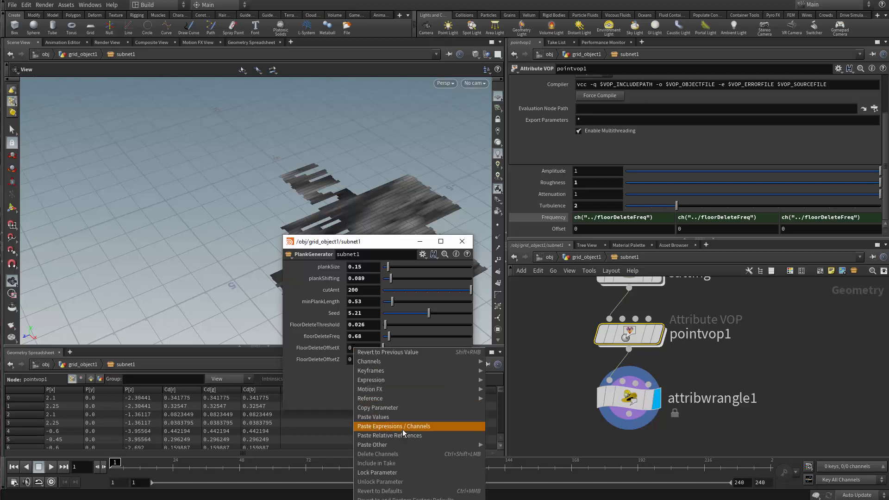
pyautogui.click(397, 407)
pyautogui.rightClick(611, 229)
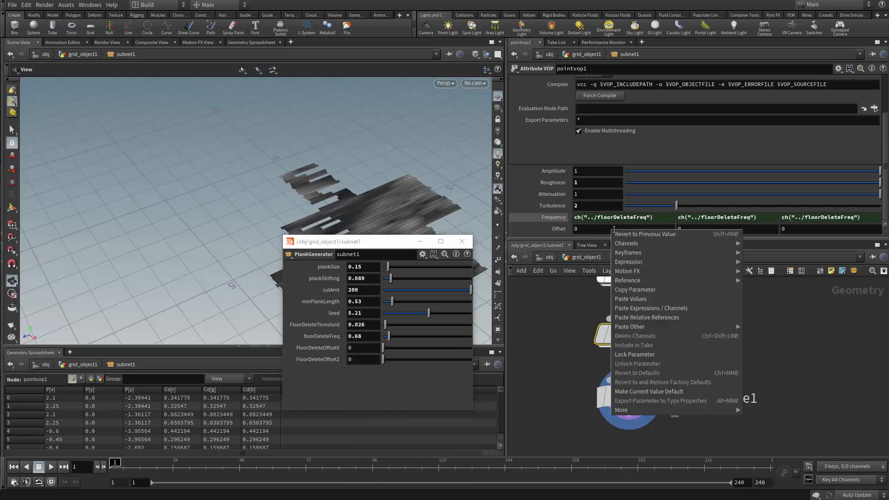
pyautogui.click(651, 317)
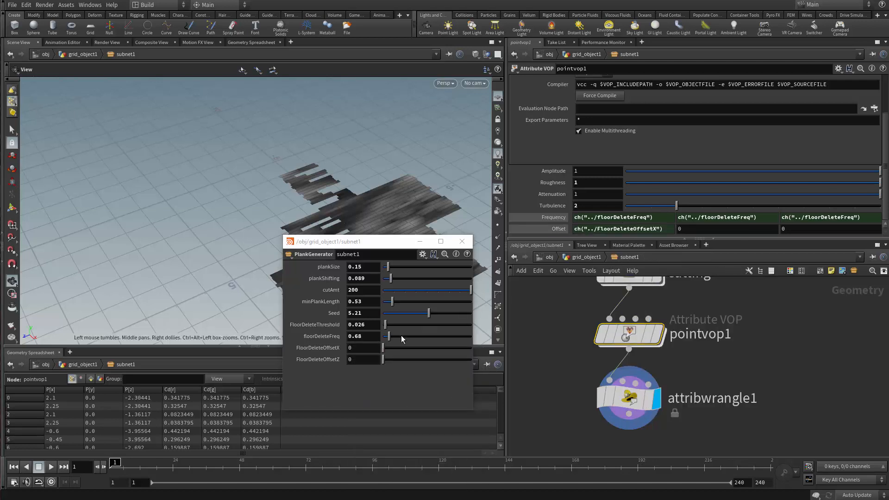
# - Link the third Offset component of pointvop1 to the asset's FloorDeleteOffsetZ parameter with a relative reference
pyautogui.rightClick(362, 361)
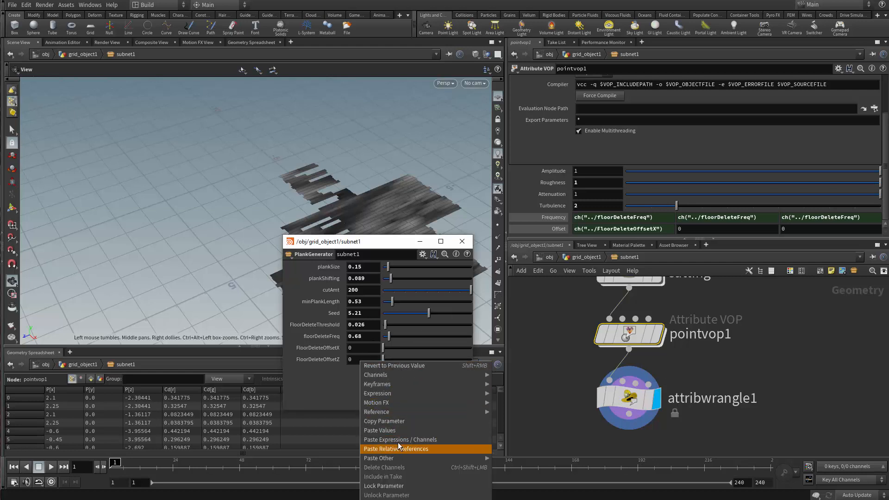
pyautogui.click(398, 423)
pyautogui.click(792, 229)
pyautogui.rightClick(792, 229)
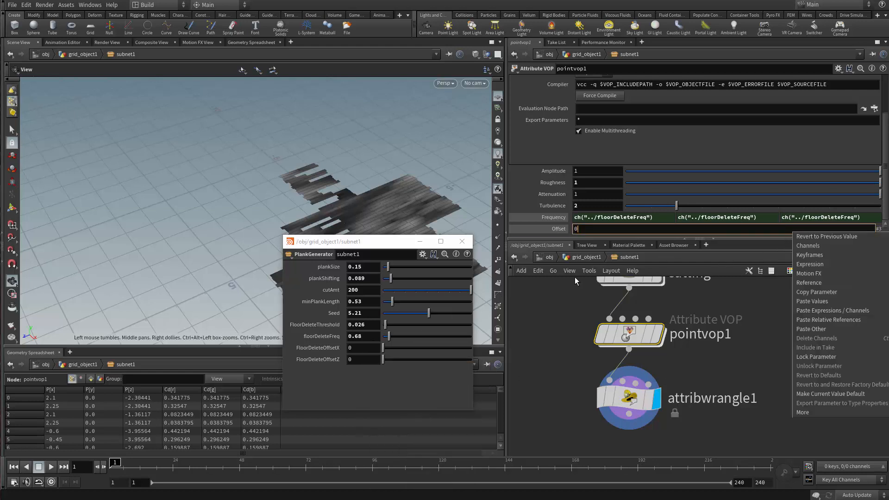
pyautogui.click(570, 250)
pyautogui.moveTo(381, 205); pyautogui.dragTo(365, 206)
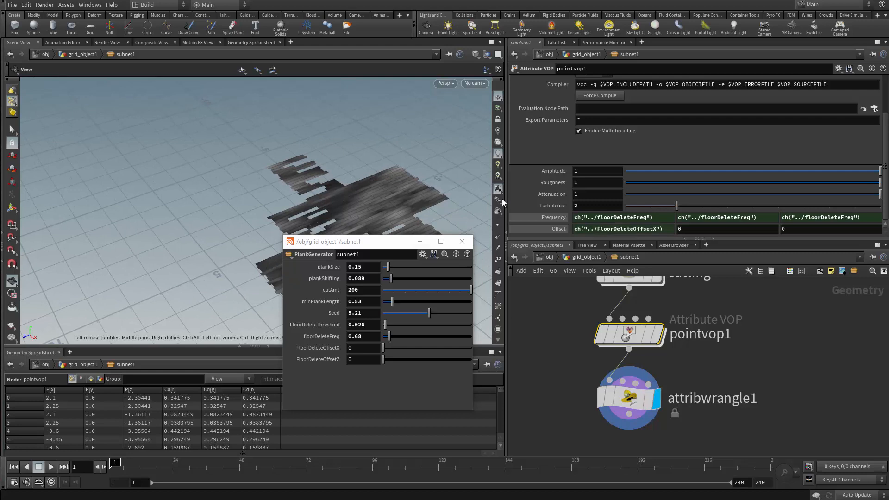
pyautogui.rightClick(796, 228)
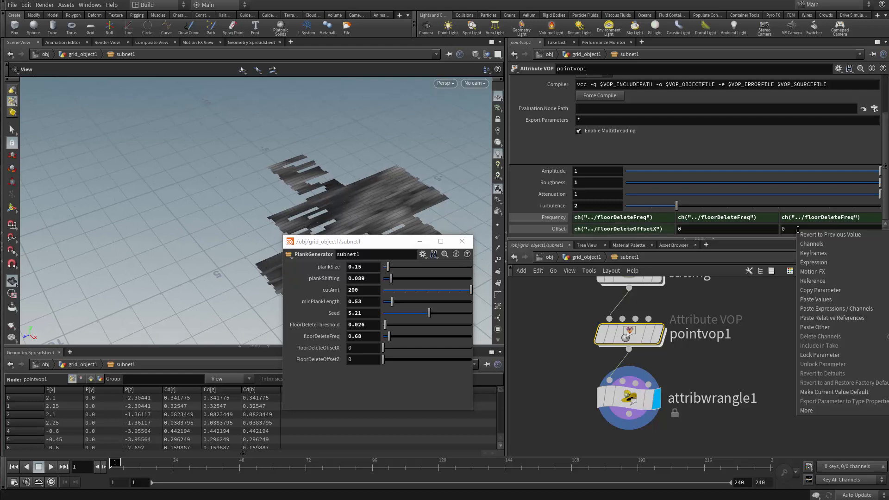
pyautogui.click(833, 320)
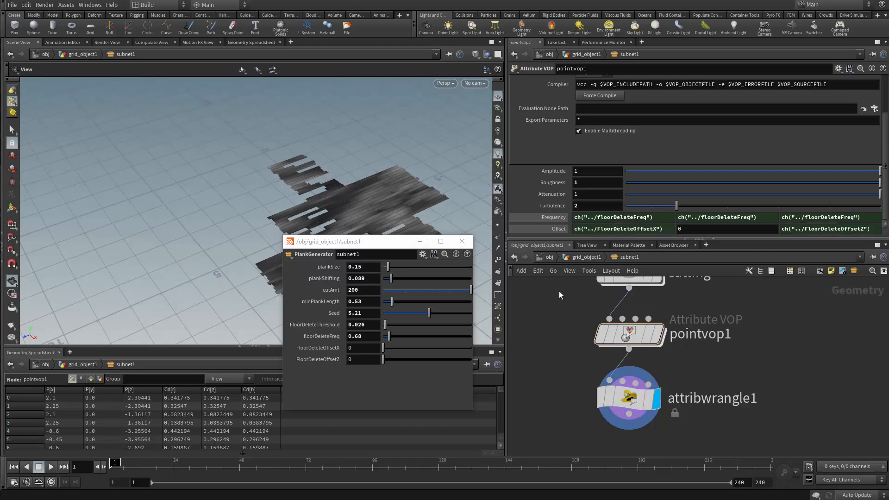
# - Set FloorDeleteThreshold to 0.032, floorDeleteFreq to 0.26, FloorDeleteOffsetX to 2.74 and FloorDeleteOffsetZ to 2.89, and inspect the floor up close
pyautogui.moveTo(359, 241); pyautogui.dragTo(118, 194)
pyautogui.moveTo(143, 301); pyautogui.dragTo(145, 277)
pyautogui.moveTo(146, 197); pyautogui.dragTo(200, 142)
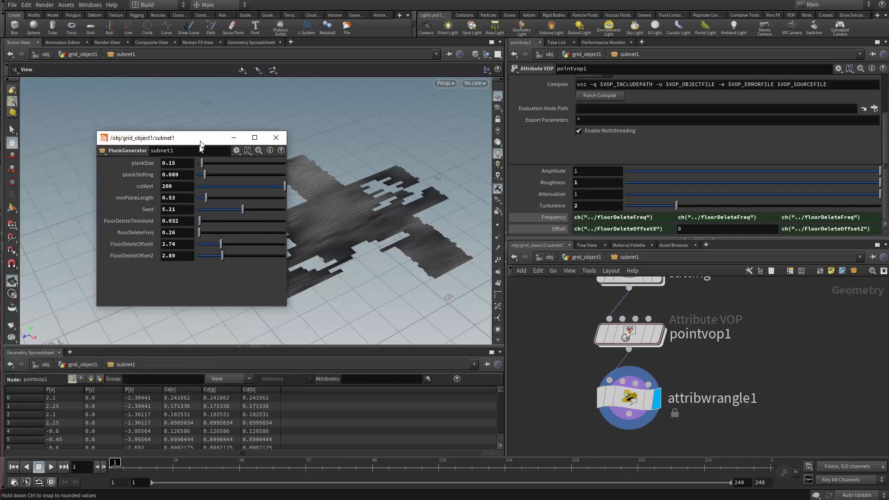
pyautogui.moveTo(201, 302); pyautogui.dragTo(201, 267)
pyautogui.moveTo(204, 143); pyautogui.dragTo(164, 309)
pyautogui.moveTo(326, 215); pyautogui.dragTo(318, 240)
pyautogui.moveTo(318, 240); pyautogui.dragTo(357, 187, button='right')
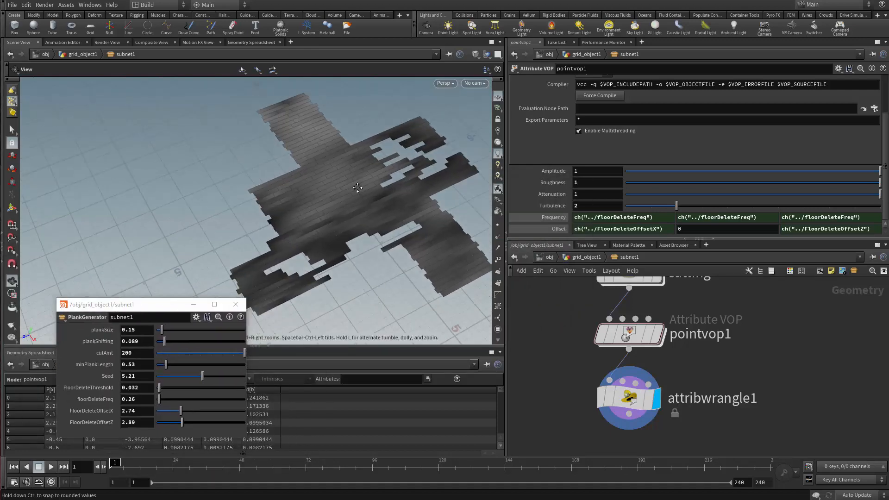
pyautogui.moveTo(684, 426); pyautogui.dragTo(688, 368, button='middle')
pyautogui.scroll(2, 688, 369)
pyautogui.moveTo(646, 416)
pyautogui.mouseDown(button='middle')
pyautogui.moveTo(660, 382)
pyautogui.moveTo(649, 407)
pyautogui.mouseUp(button='middle')
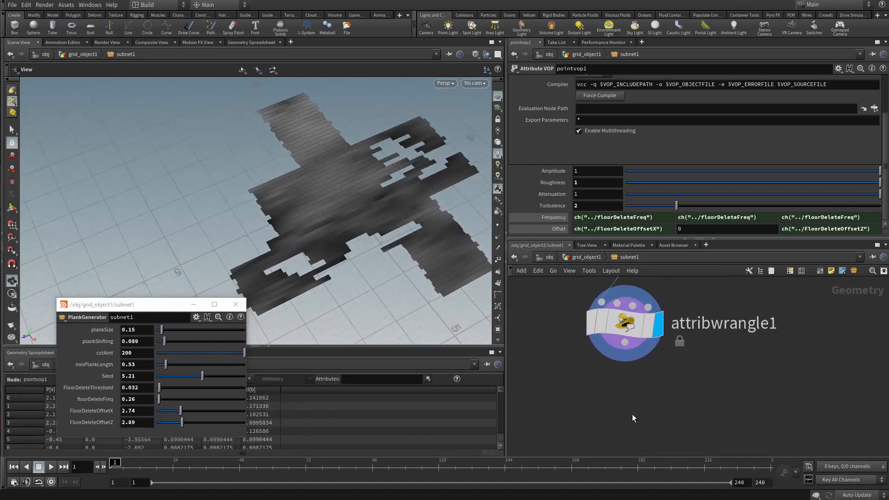
pyautogui.press('Tab')
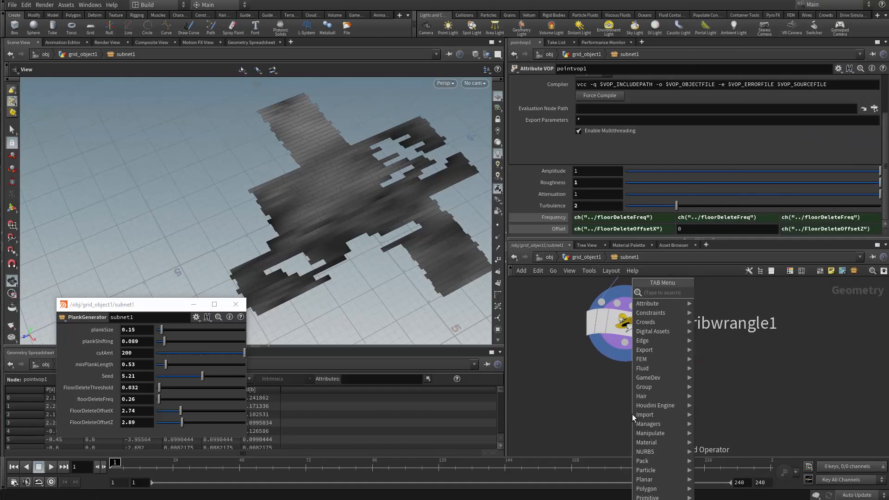
pyautogui.write('DELE')
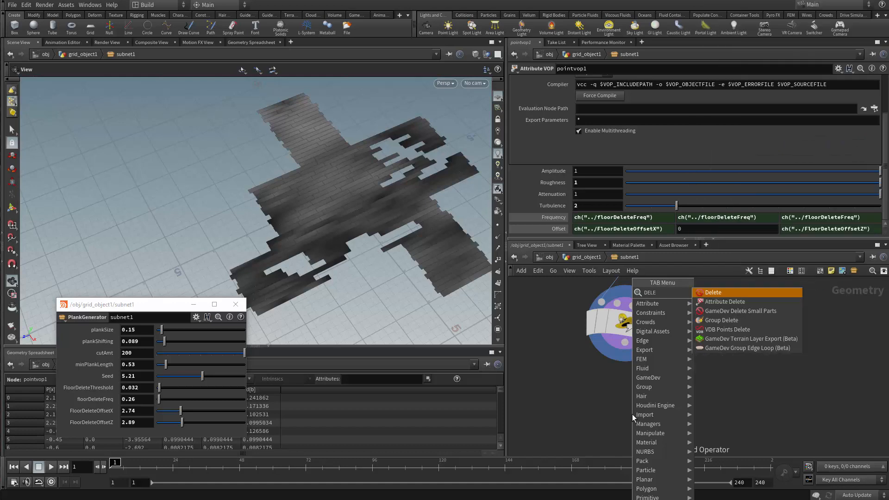
pyautogui.write('TE')
pyautogui.press('Return')
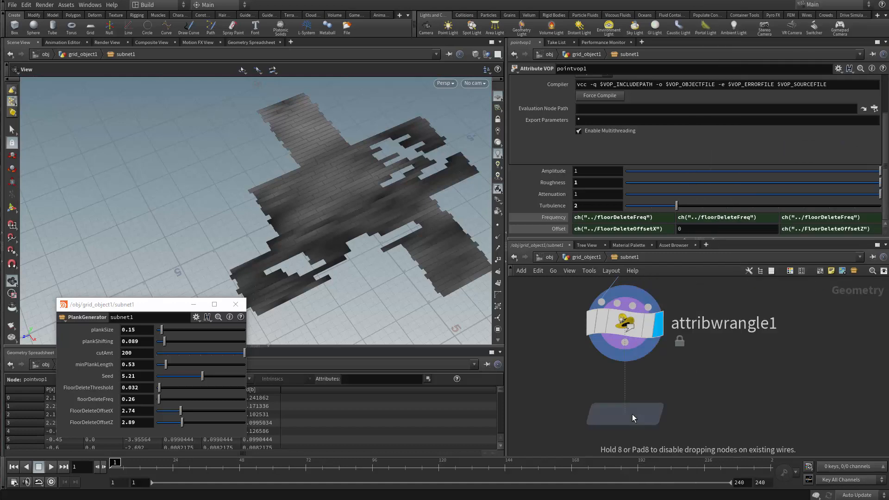
pyautogui.press('Escape')
pyautogui.press('Tab')
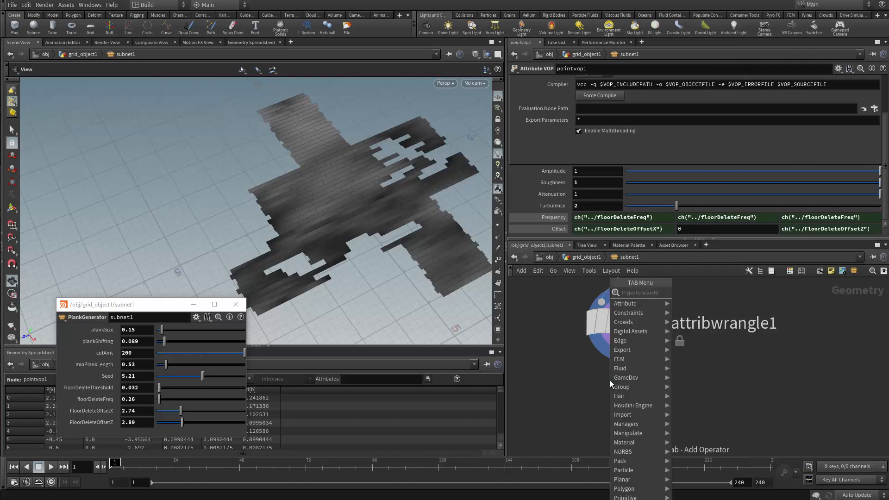
pyautogui.click(581, 371)
pyautogui.moveTo(641, 367); pyautogui.dragTo(629, 435, button='middle')
pyautogui.scroll(-4, 629, 443)
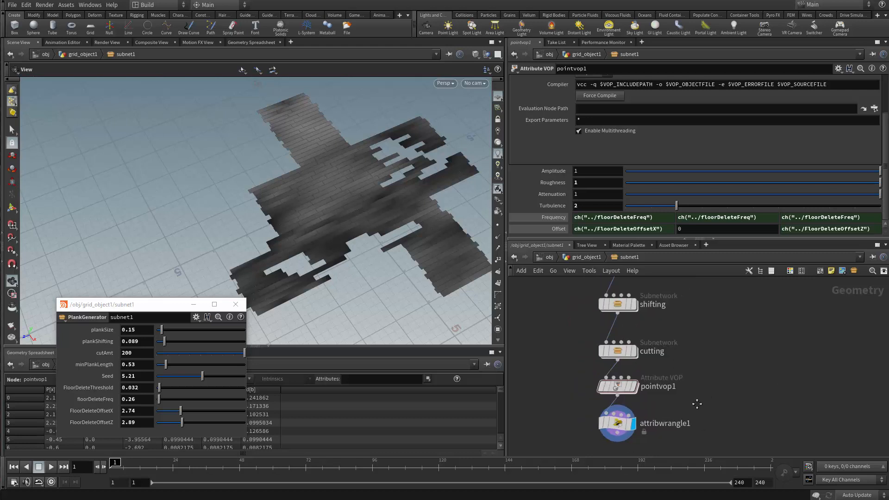
# - Review the node chain inside subnet1 from the subnetwork input down to pointvop1 and attribwrangle1
pyautogui.moveTo(697, 403); pyautogui.dragTo(670, 377, button='middle')
pyautogui.scroll(2, 674, 367)
pyautogui.scroll(1, 673, 367)
pyautogui.scroll(2, 661, 348)
pyautogui.scroll(-2, 669, 376)
pyautogui.scroll(1, 669, 376)
pyautogui.scroll(1, 644, 378)
pyautogui.scroll(-6, 572, 341)
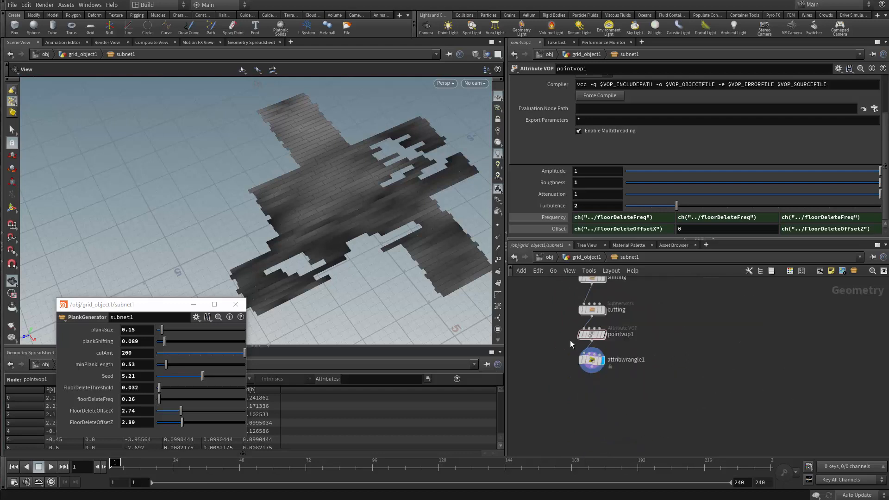
pyautogui.moveTo(571, 339); pyautogui.dragTo(582, 449, button='middle')
pyautogui.scroll(-3, 580, 444)
pyautogui.scroll(2, 594, 365)
pyautogui.moveTo(650, 424); pyautogui.dragTo(658, 359, button='middle')
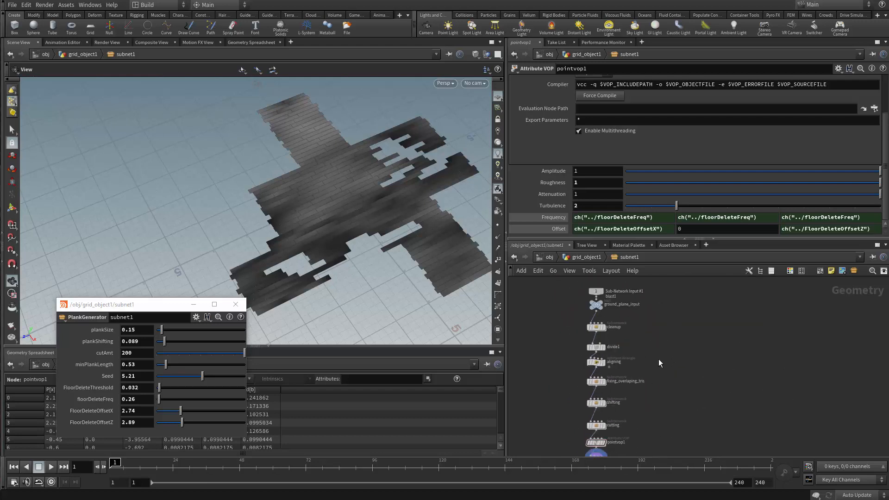
pyautogui.moveTo(582, 447); pyautogui.dragTo(536, 446, button='middle')
pyautogui.scroll(3, 601, 342)
pyautogui.scroll(3, 606, 392)
pyautogui.moveTo(659, 360); pyautogui.dragTo(665, 344, button='middle')
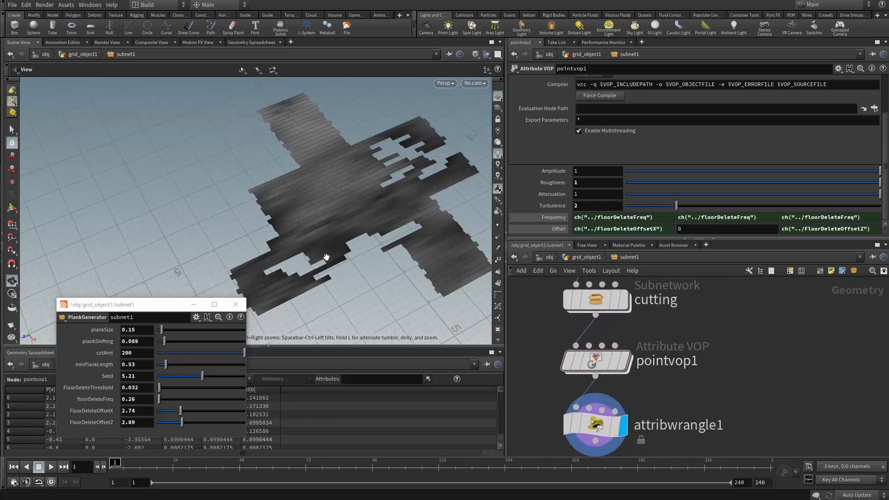
pyautogui.scroll(1, 622, 354)
pyautogui.scroll(1, 623, 354)
pyautogui.moveTo(588, 382); pyautogui.dragTo(662, 362, button='middle')
pyautogui.scroll(-3, 685, 366)
pyautogui.scroll(3, 645, 371)
pyautogui.scroll(-2, 639, 356)
pyautogui.scroll(1, 635, 350)
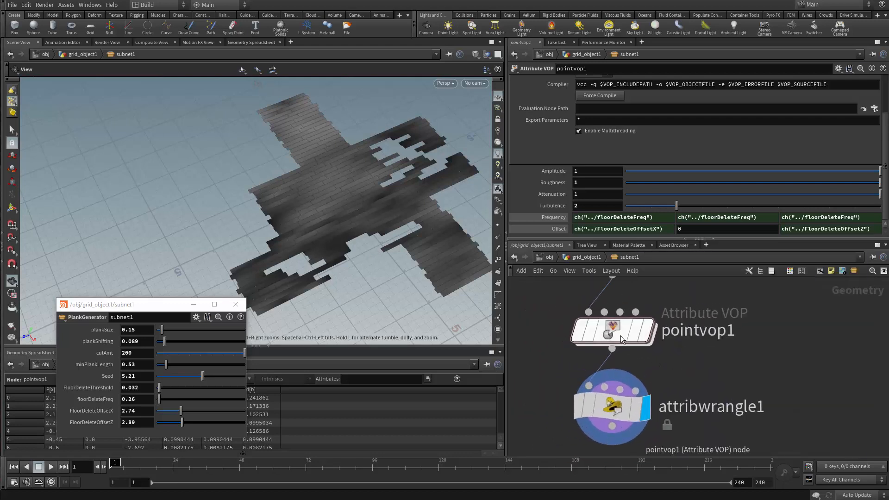
# - Inside pointvop1, add a Bind Export node below geometryvopoutput1
pyautogui.doubleClick(614, 333)
pyautogui.moveTo(732, 333); pyautogui.dragTo(708, 333, button='middle')
pyautogui.scroll(-2, 755, 370)
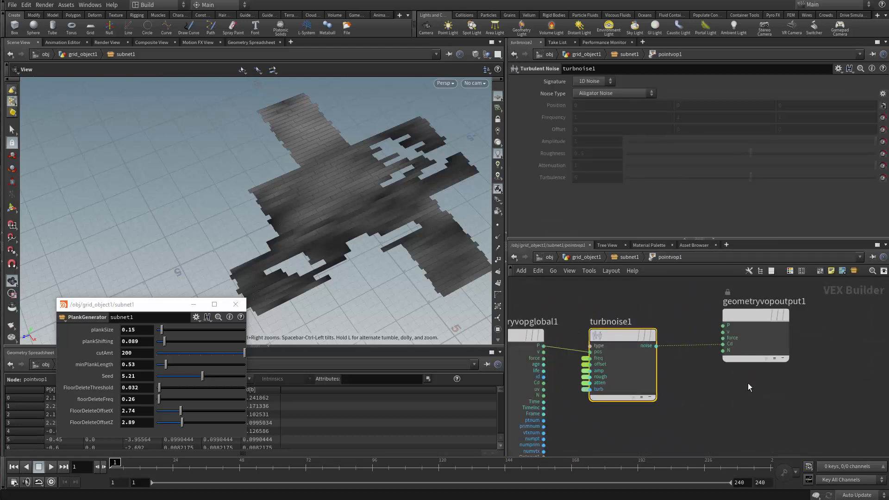
pyautogui.scroll(1, 712, 381)
pyautogui.press('Tab')
pyautogui.write('B')
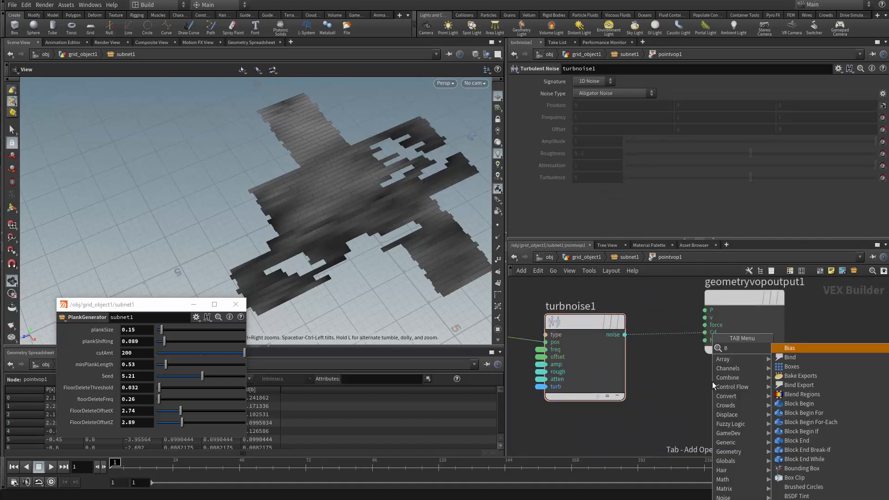
pyautogui.write('ind')
pyautogui.press('Down')
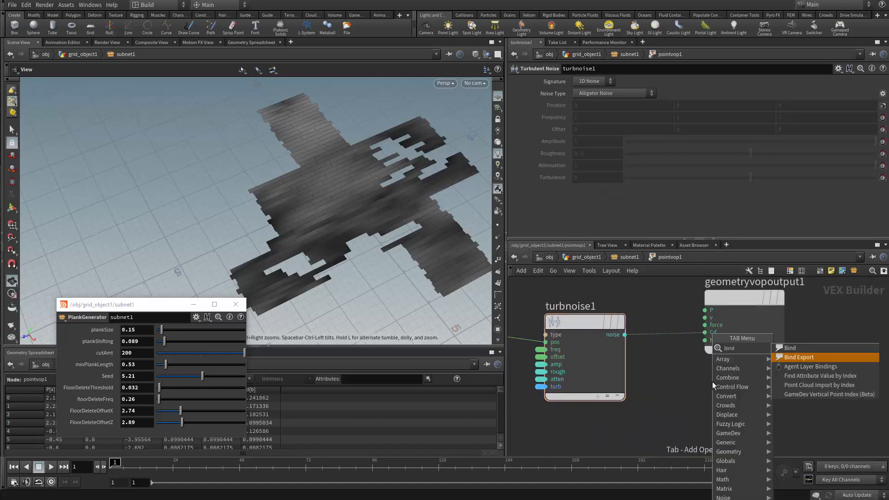
pyautogui.press('Return')
pyautogui.click(711, 382)
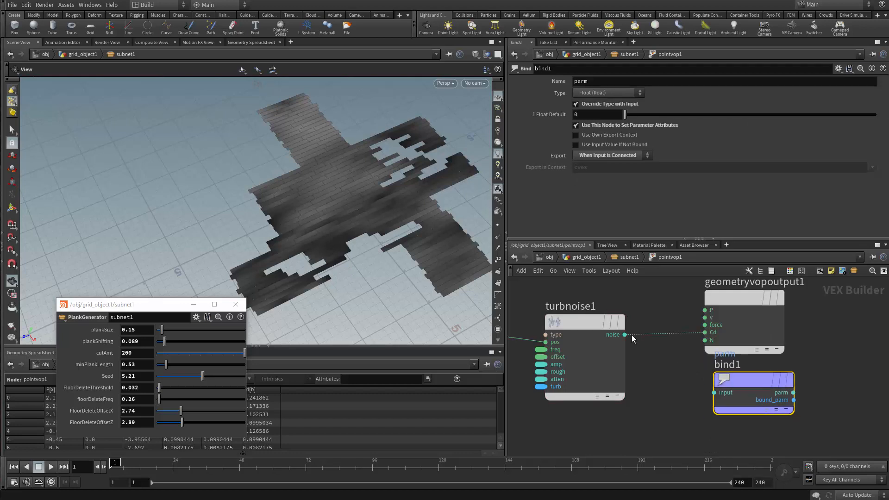
# - Connect turbnoise1's noise output to the bind node's input, and name the exported attribute deleteVal
pyautogui.moveTo(625, 337); pyautogui.dragTo(636, 350)
pyautogui.moveTo(636, 349); pyautogui.dragTo(730, 384)
pyautogui.doubleClick(600, 85)
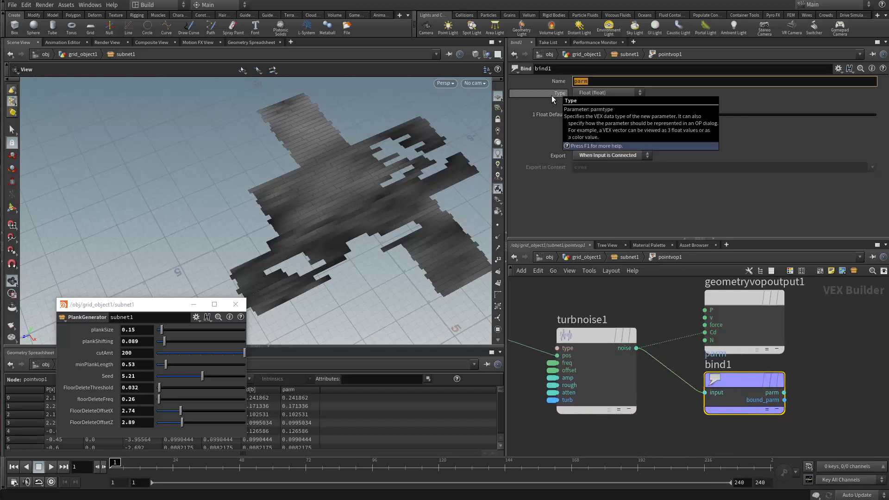
pyautogui.write('deleteVal')
pyautogui.press('Return')
pyautogui.moveTo(809, 390); pyautogui.dragTo(799, 367, button='middle')
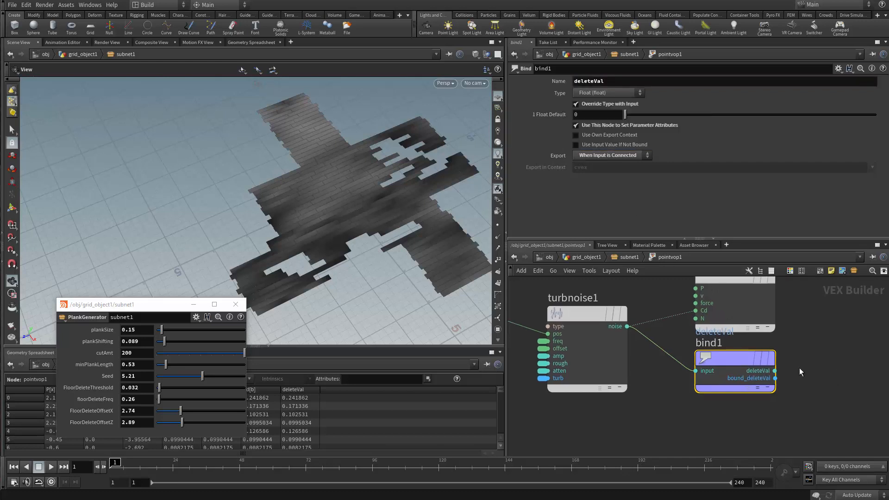
pyautogui.scroll(-1, 799, 368)
pyautogui.moveTo(746, 369); pyautogui.dragTo(743, 384)
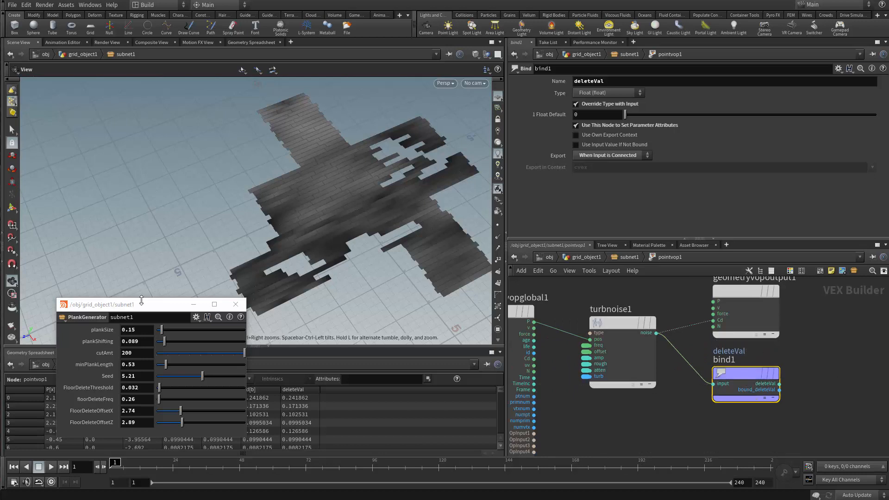
# - Delete the connection from turbnoise1's noise output to the Cd input of geometryvopoutput1, and return to the subnet1 network
pyautogui.moveTo(139, 304); pyautogui.dragTo(271, 173)
pyautogui.moveTo(645, 425); pyautogui.dragTo(649, 435, button='middle')
pyautogui.click(692, 336)
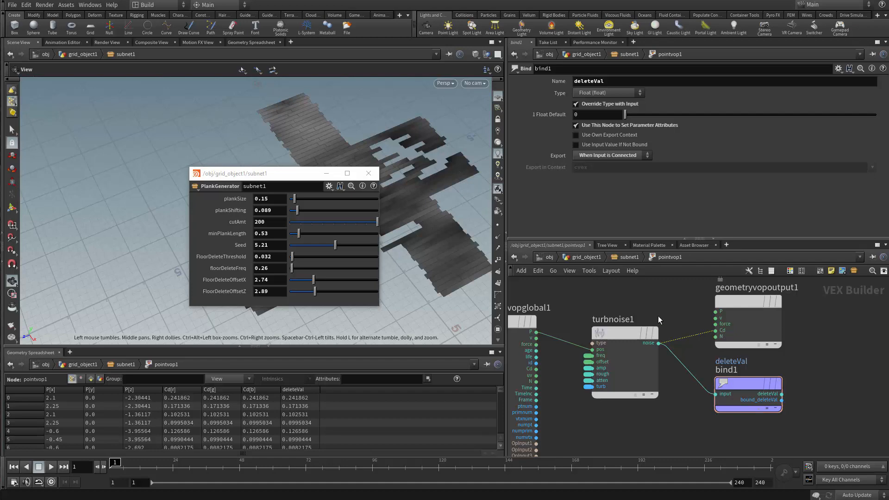
pyautogui.press('Delete')
pyautogui.moveTo(683, 311); pyautogui.dragTo(673, 312, button='middle')
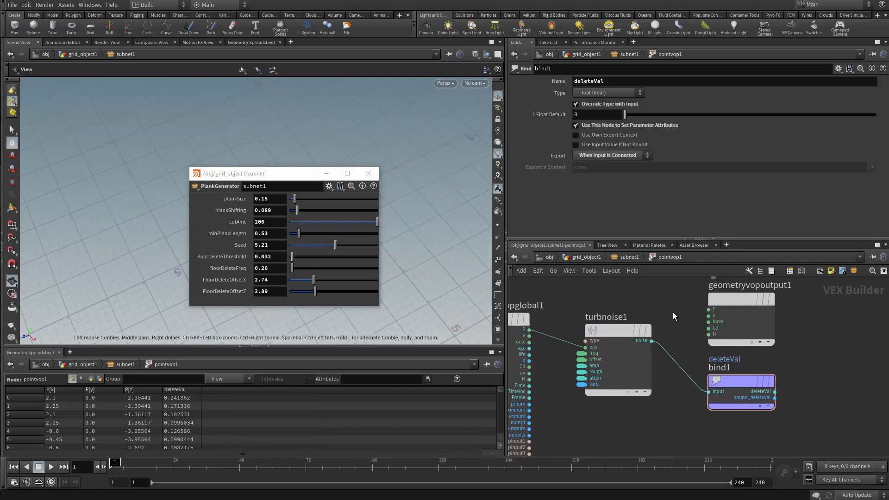
pyautogui.press('u')
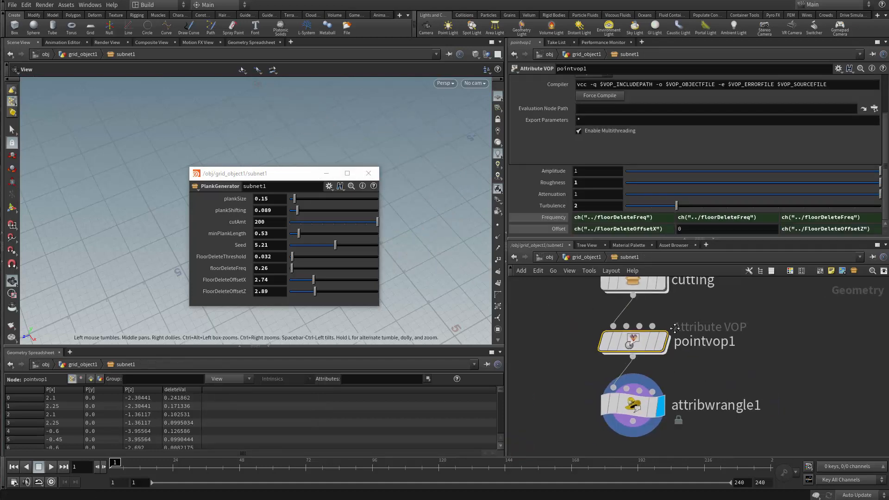
# - Change the second line of attribwrangle1's VEX code to float DeleteVal = point(0,"deleteValue",pts[0]); and apply it
pyautogui.click(631, 413)
pyautogui.click(536, 133)
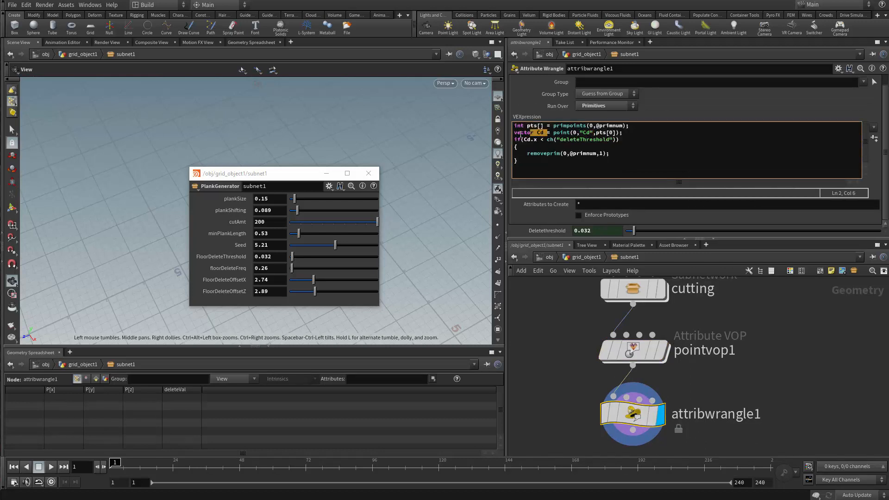
pyautogui.moveTo(520, 134); pyautogui.dragTo(509, 134)
pyautogui.write('float D')
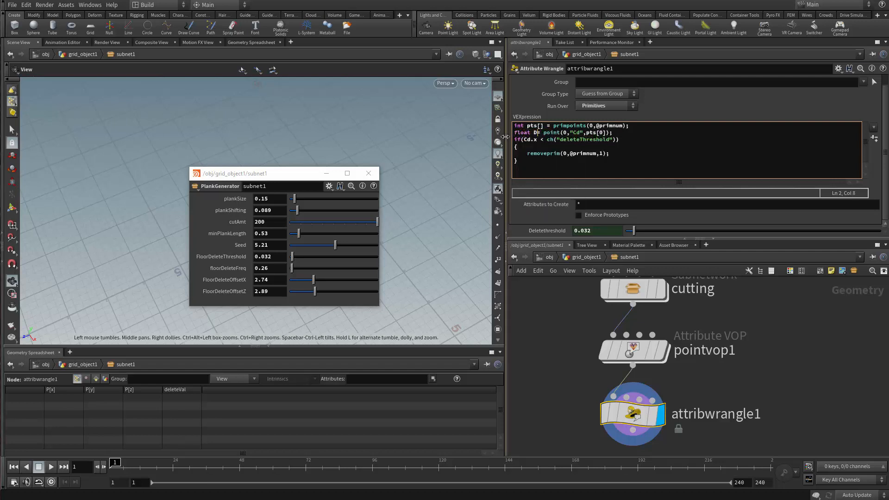
pyautogui.write('elE')
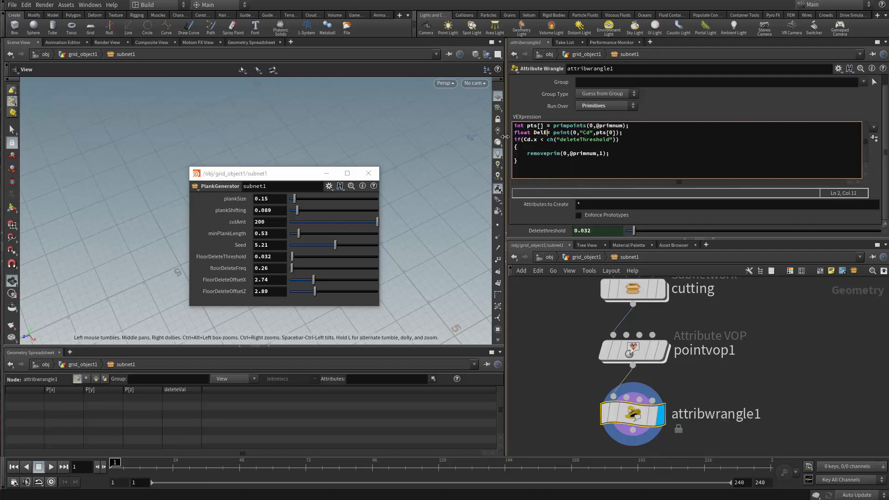
pyautogui.press('BackSpace')
pyautogui.write('ete')
pyautogui.write('Val')
pyautogui.press('Right')
pyautogui.write('dele')
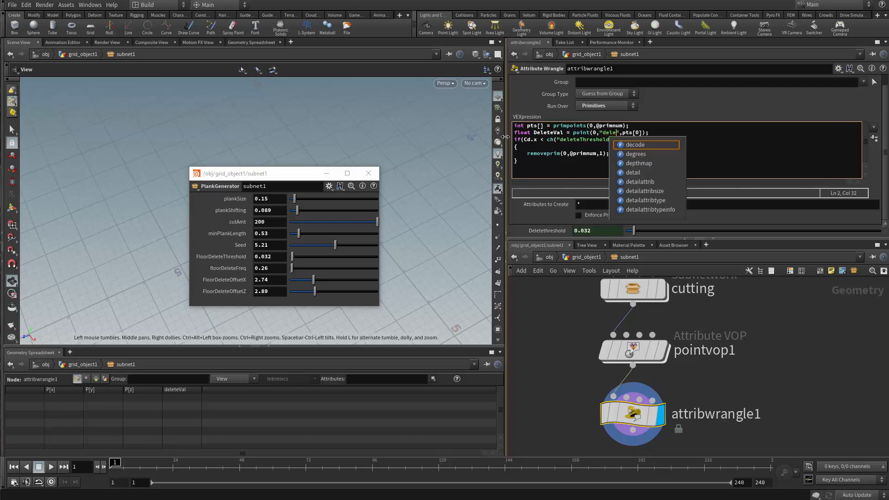
pyautogui.write('teValue')
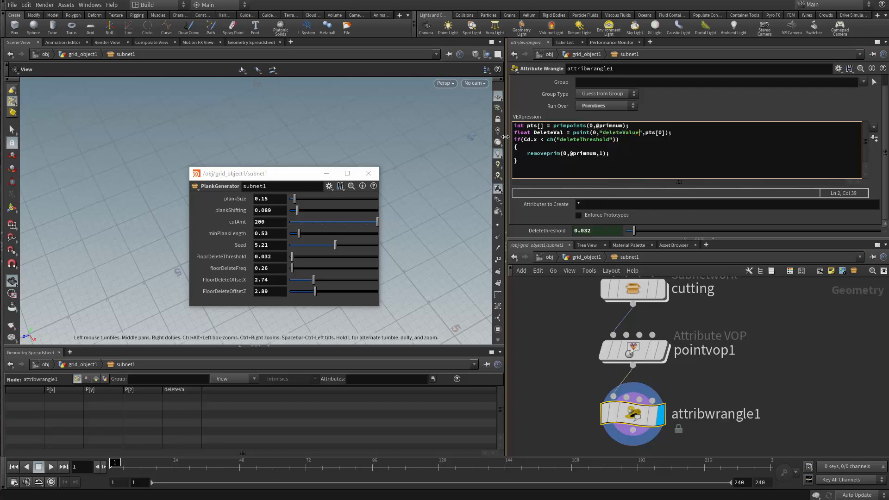
pyautogui.hotkey('ctrl', 'Return')
# - Check the exact attribute name set on the bind node inside pointvop1, and return to the subnet1 network
pyautogui.click(649, 356)
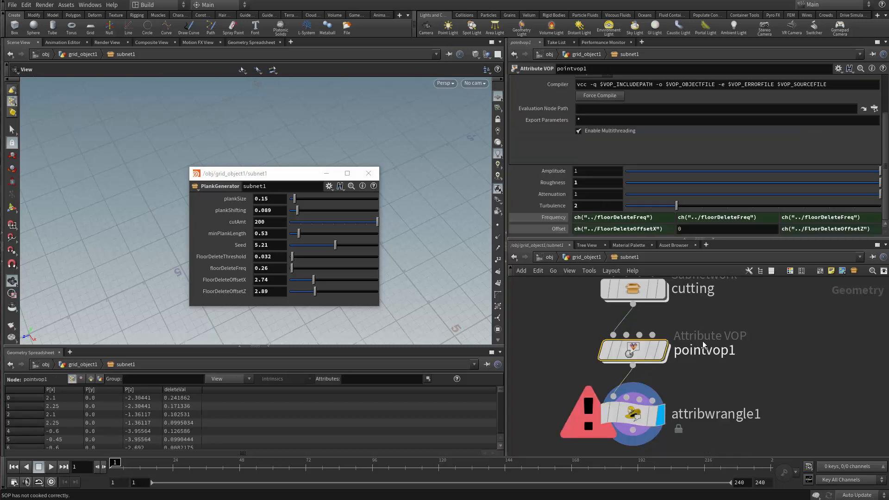
pyautogui.doubleClick(649, 356)
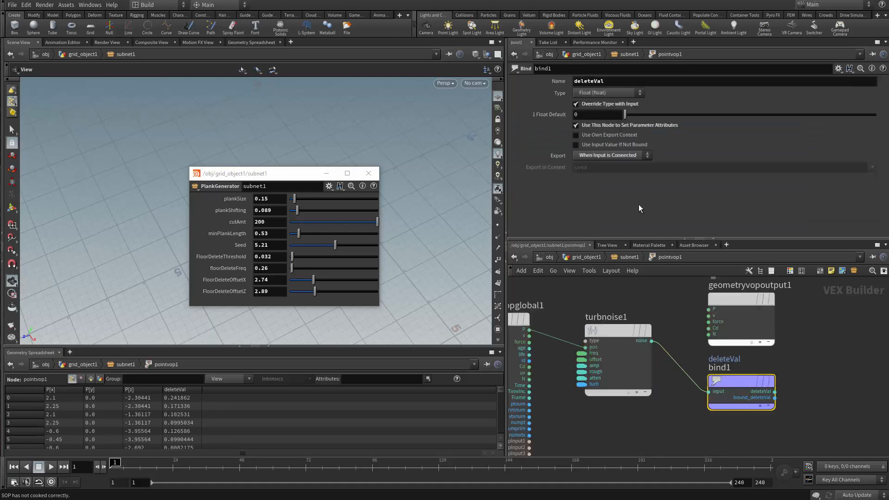
pyautogui.doubleClick(589, 81)
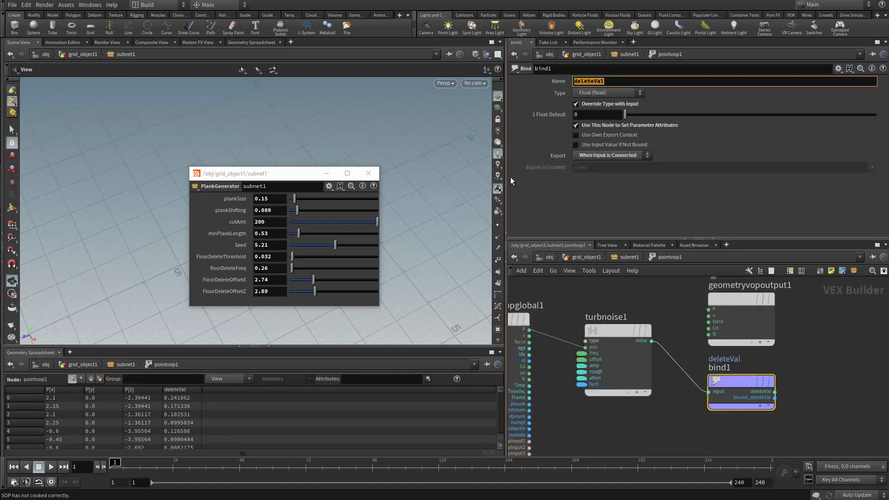
pyautogui.click(638, 437)
pyautogui.press('u')
pyautogui.doubleClick(633, 351)
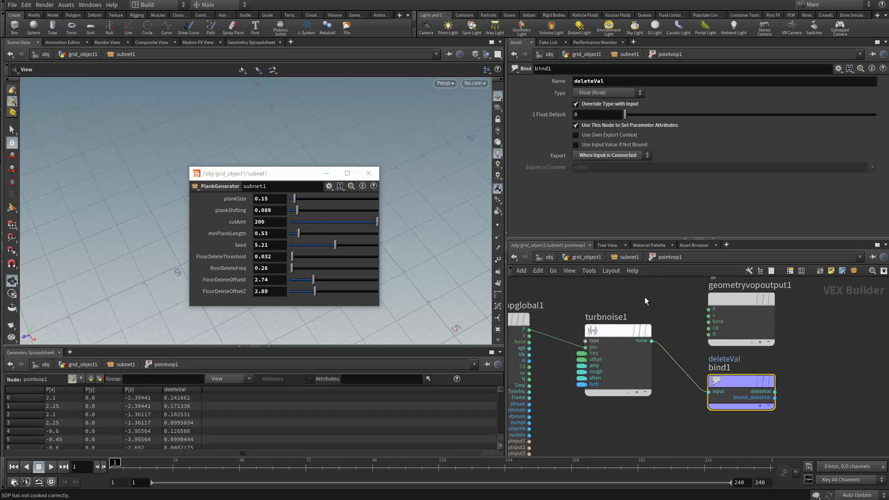
pyautogui.press('u')
# - In attribwrangle1's code, read the attribute "deleteVal" and compare DeleteVal instead of Cd.x with the threshold, then apply the code
pyautogui.click(632, 415)
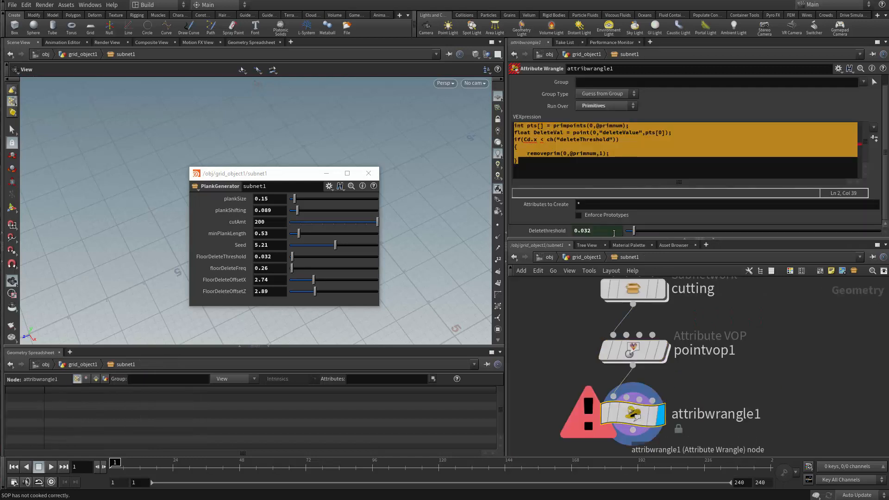
pyautogui.click(606, 132)
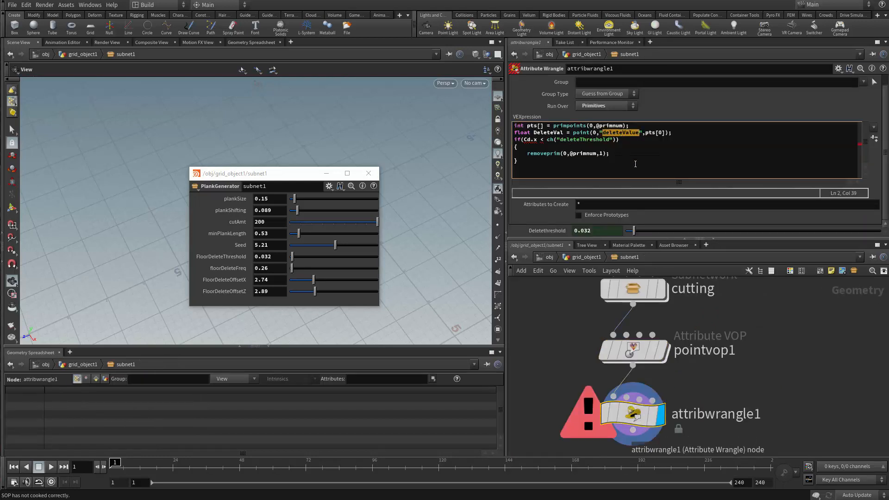
pyautogui.press('BackSpace')
pyautogui.press('BackSpace')
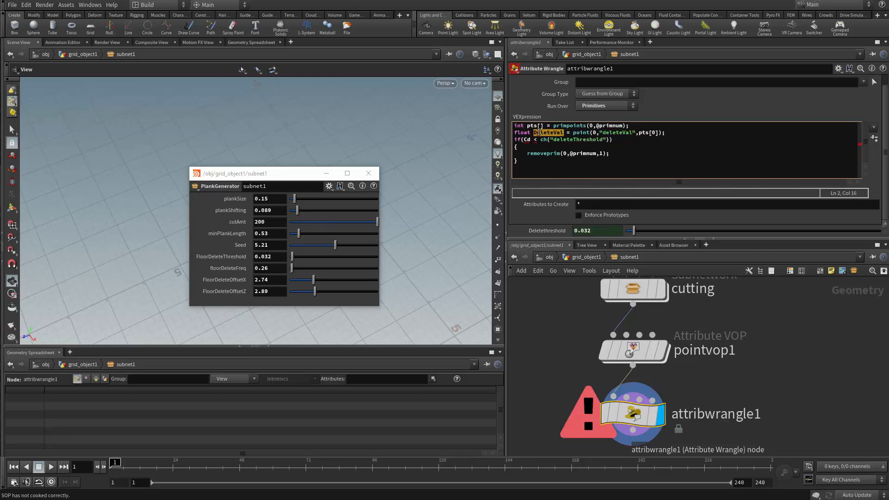
pyautogui.write('DeleteVal')
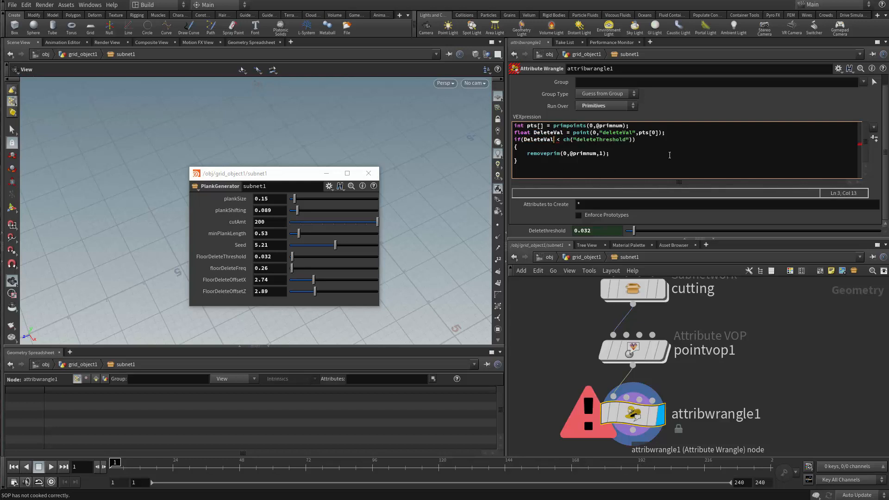
pyautogui.hotkey('ctrl', 'Return')
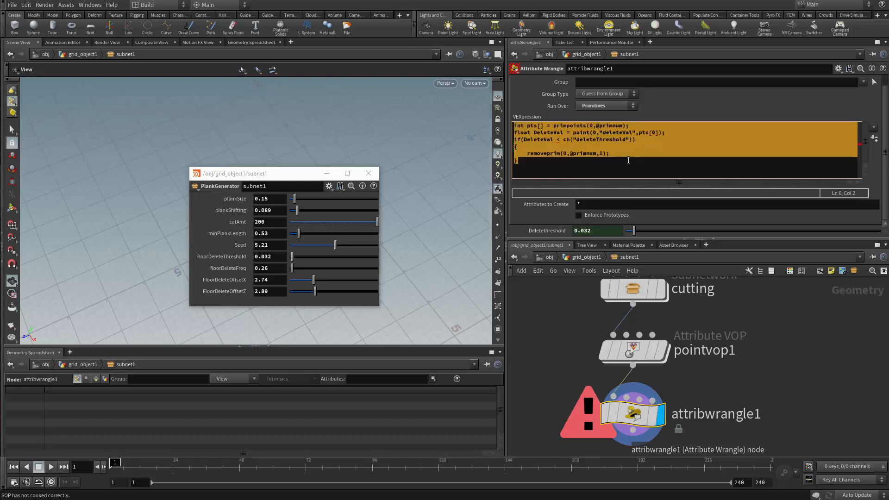
# - Move the parameter window clear of the floor, set FloorDeleteOffsetX to 2, and inspect the planks from a wider angle
pyautogui.moveTo(296, 175); pyautogui.dragTo(132, 175)
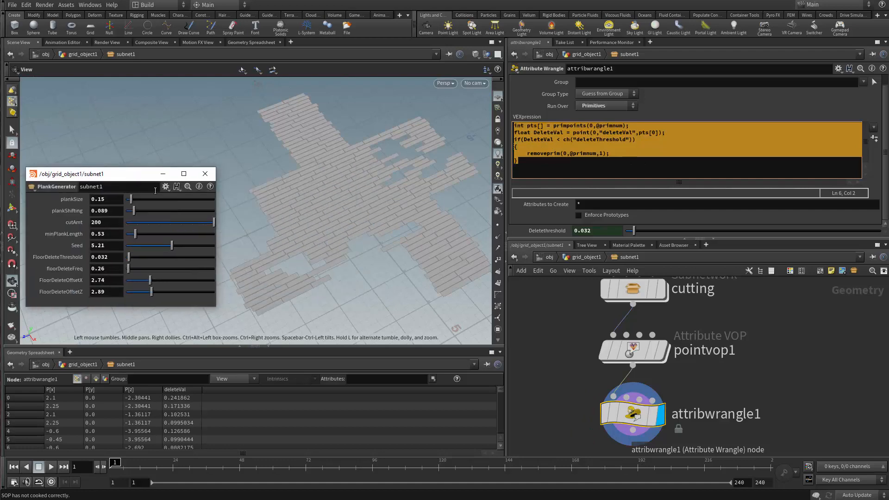
pyautogui.moveTo(336, 224); pyautogui.dragTo(327, 174)
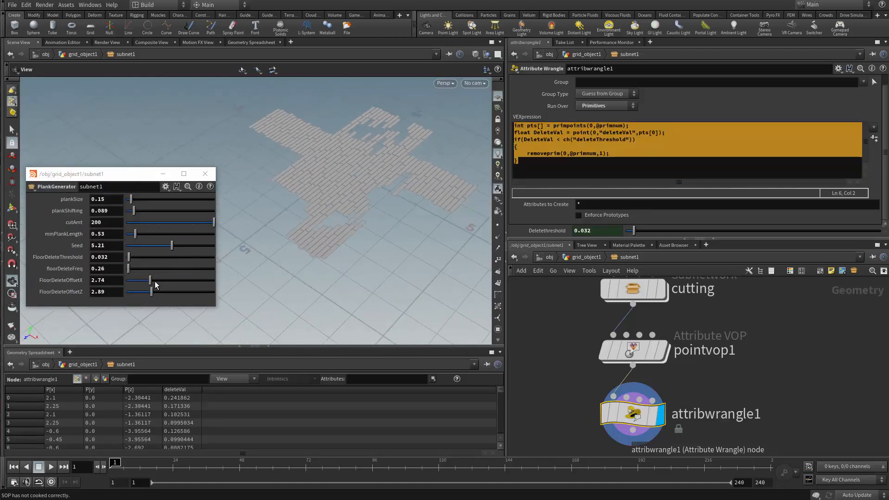
pyautogui.moveTo(154, 281)
pyautogui.mouseDown()
pyautogui.moveTo(143, 280)
pyautogui.moveTo(162, 289)
pyautogui.moveTo(143, 280)
pyautogui.mouseUp()
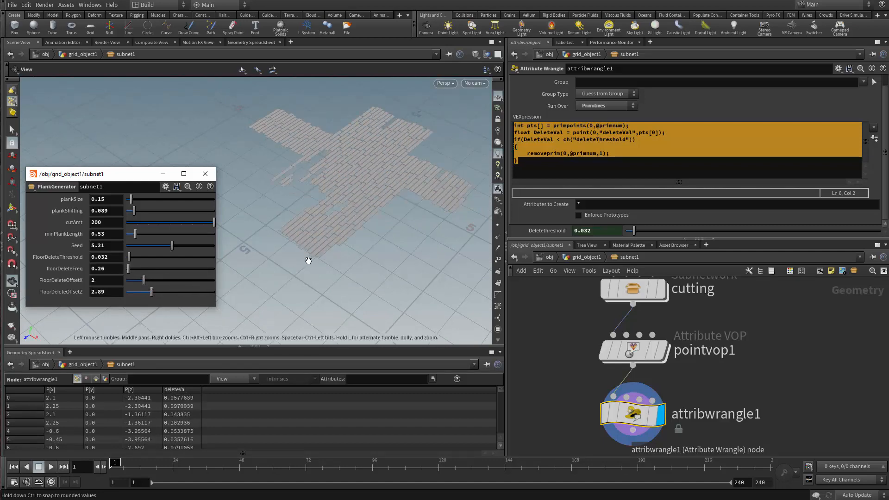
pyautogui.moveTo(308, 260); pyautogui.dragTo(280, 227)
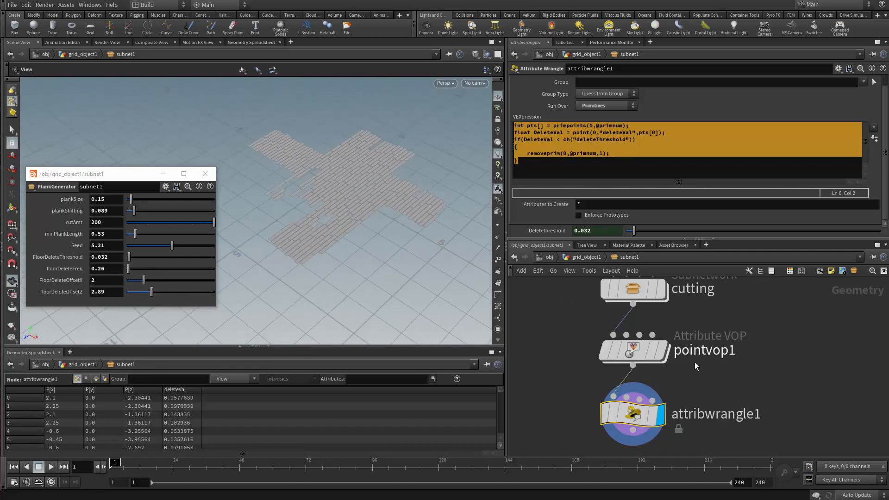
# - Select pointvop1 and attribwrangle1 together and move them slightly further below the cutting node
pyautogui.scroll(-6, 689, 351)
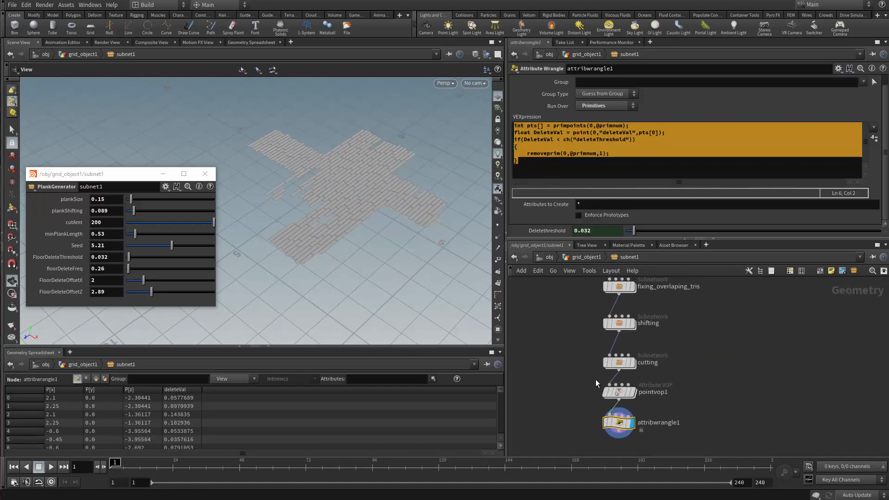
pyautogui.scroll(1, 595, 379)
pyautogui.moveTo(580, 389); pyautogui.dragTo(565, 351, button='middle')
pyautogui.scroll(1, 566, 351)
pyautogui.scroll(-1, 566, 351)
pyautogui.moveTo(567, 347); pyautogui.dragTo(689, 411)
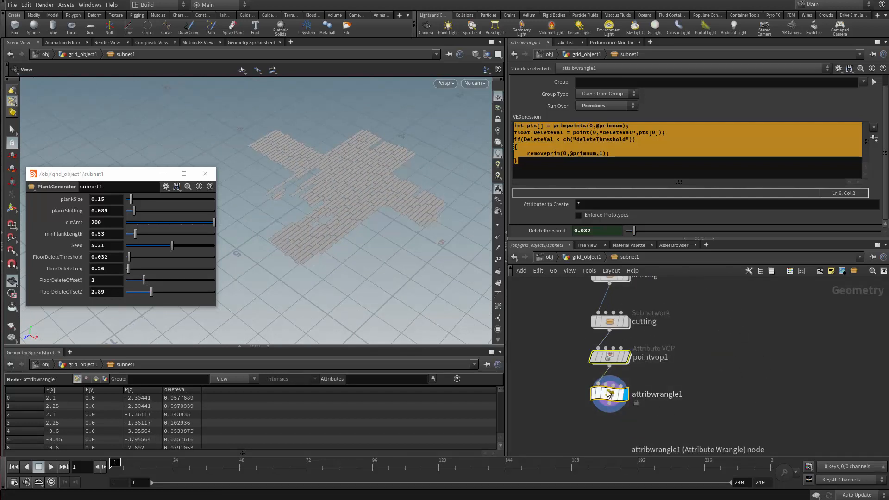
pyautogui.moveTo(609, 393); pyautogui.dragTo(609, 406)
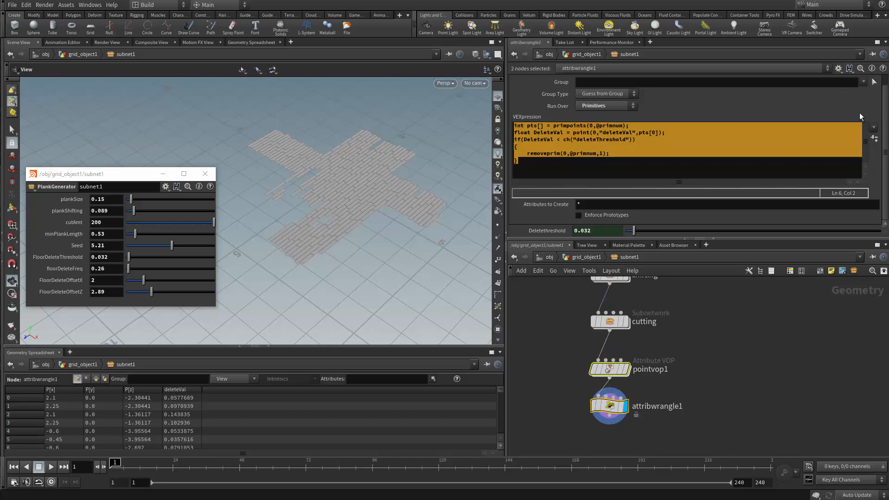
# - Collapse the selected pointvop1 and attribwrangle1 into a subnetwork and name it random_delete
pyautogui.click(854, 273)
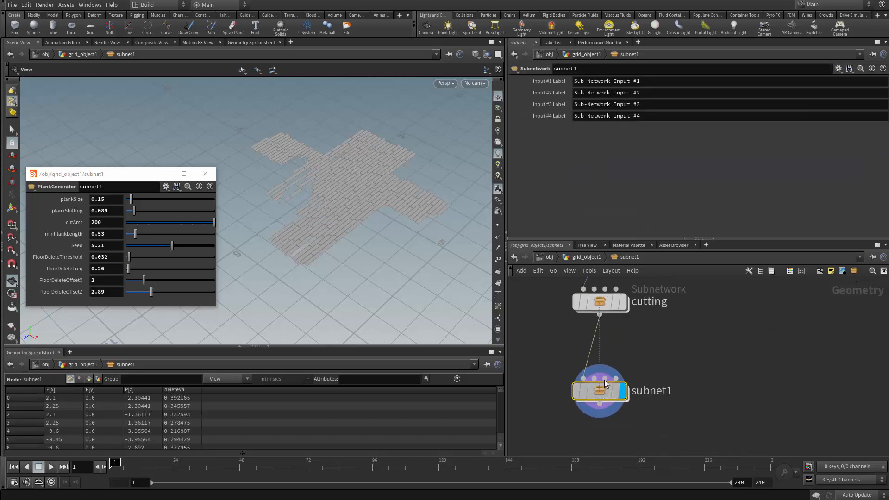
pyautogui.write('r')
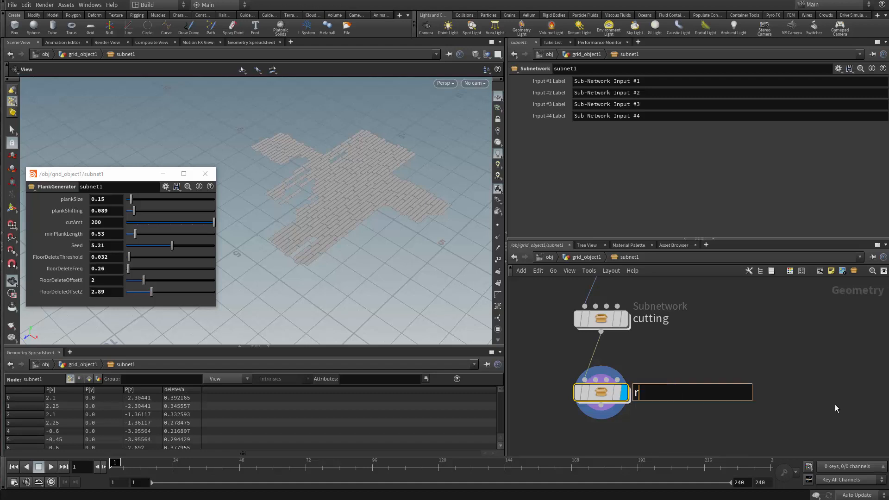
pyautogui.write('andom_delete')
pyautogui.press('Return')
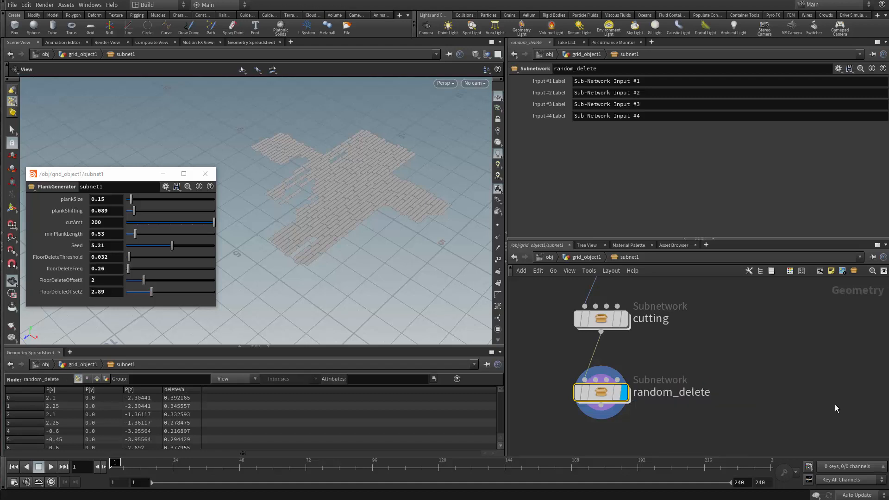
# - Tidy the end of the node chain by moving shifting, cutting and random_delete into closer, even vertical spacing
pyautogui.scroll(-3, 721, 402)
pyautogui.scroll(2, 715, 398)
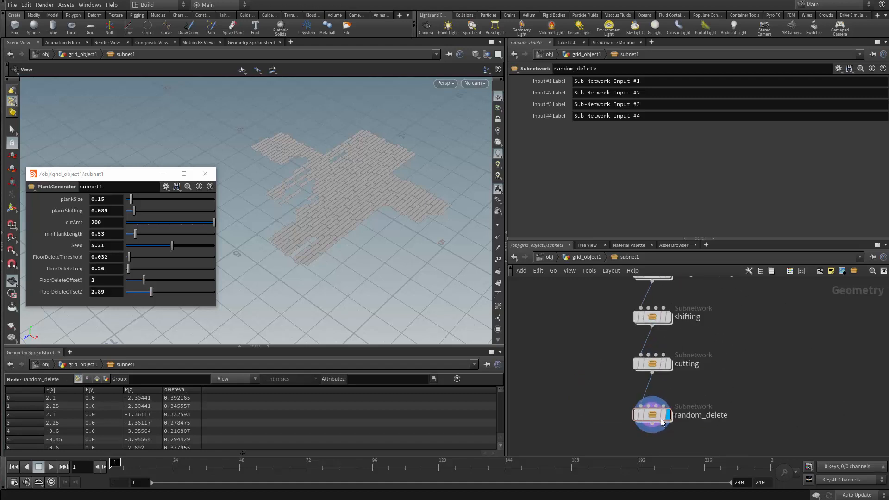
pyautogui.moveTo(653, 368); pyautogui.dragTo(654, 355)
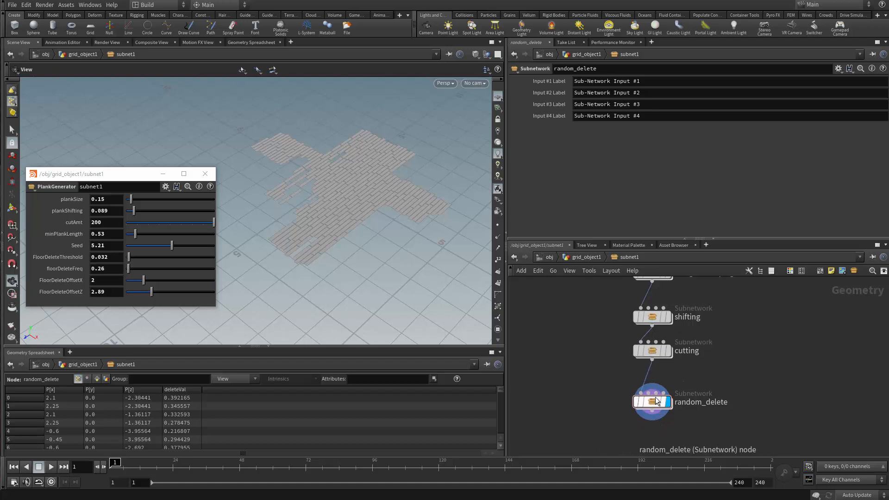
pyautogui.moveTo(654, 399); pyautogui.dragTo(653, 382)
pyautogui.moveTo(599, 354); pyautogui.dragTo(576, 409, button='middle')
pyautogui.scroll(-2, 569, 364)
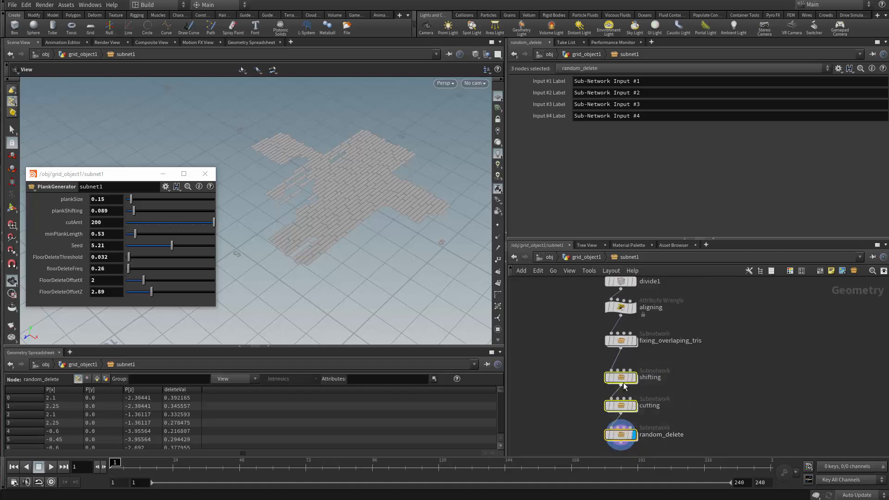
pyautogui.scroll(2, 579, 365)
pyautogui.scroll(-1, 732, 374)
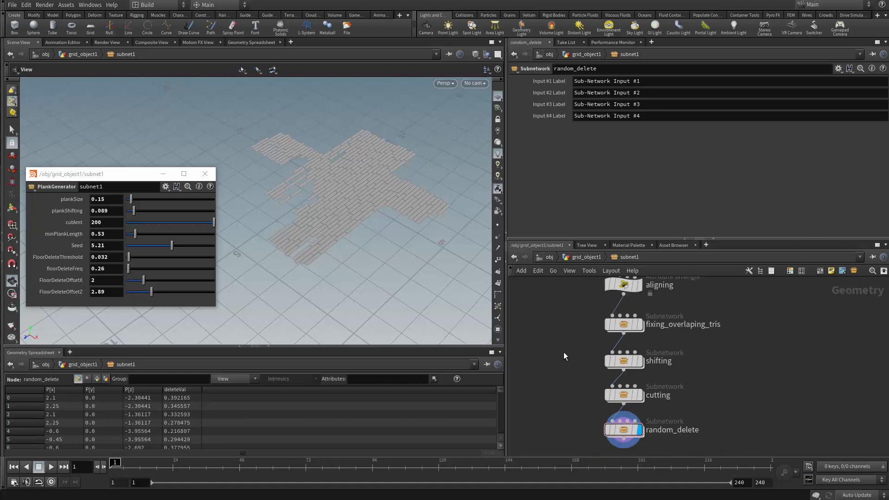
# - Try enclosing the shifting node in a network box, and undo it
pyautogui.click(623, 361)
pyautogui.hotkey('shift', 'o')
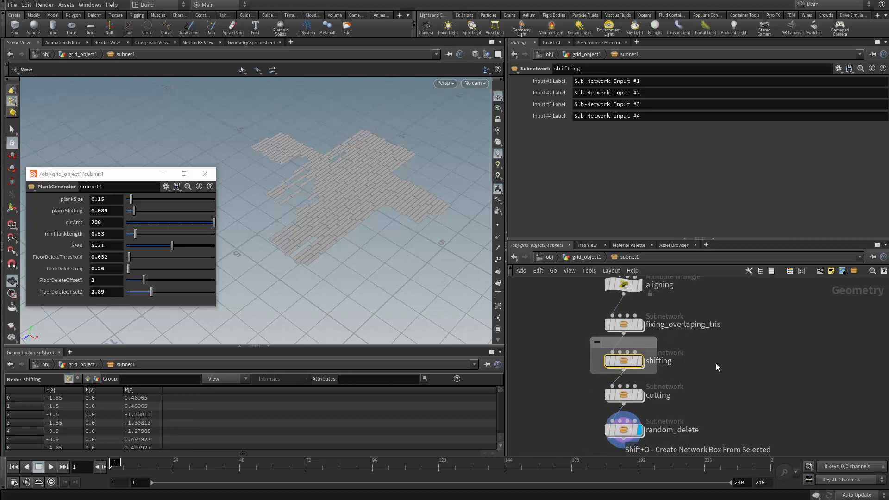
pyautogui.hotkey('ctrl', 'z')
# - Review the node chain from the ground plane input to random_delete, and examine the planks in the viewport from closer up
pyautogui.scroll(-3, 643, 357)
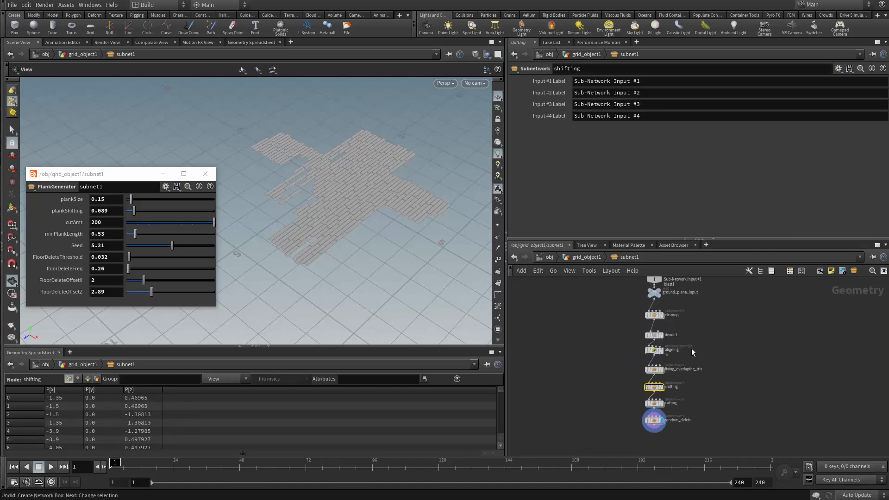
pyautogui.scroll(3, 685, 321)
pyautogui.scroll(3, 684, 321)
pyautogui.scroll(-4, 689, 382)
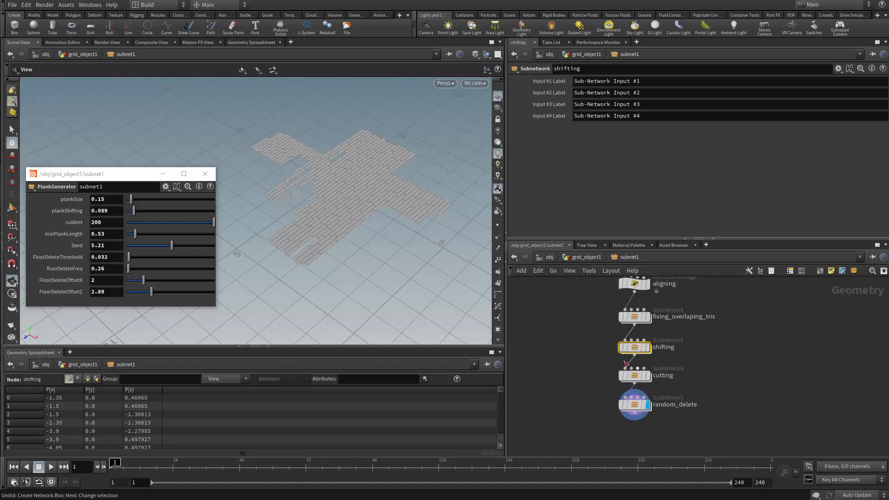
pyautogui.scroll(2, 592, 384)
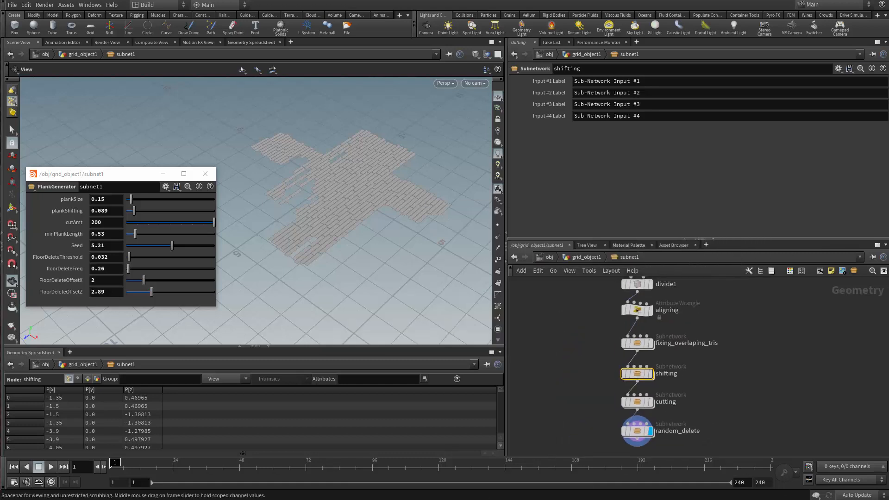
pyautogui.scroll(3, 325, 258)
pyautogui.moveTo(326, 257); pyautogui.dragTo(421, 236)
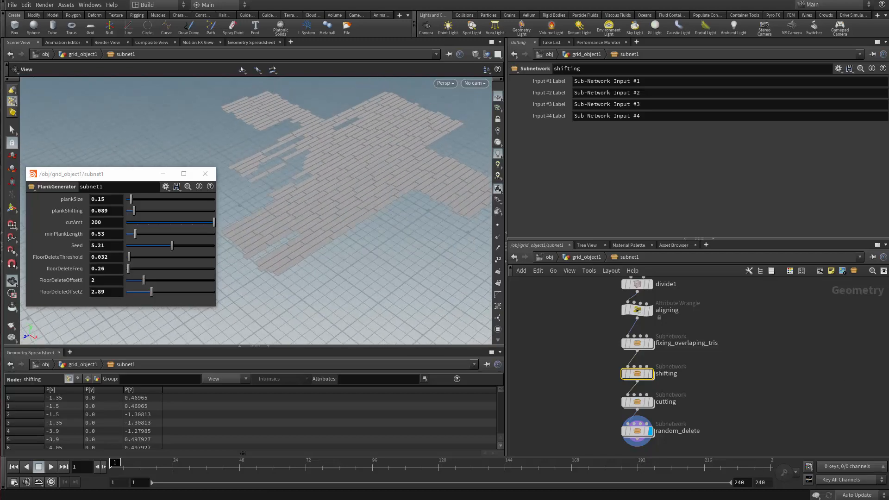